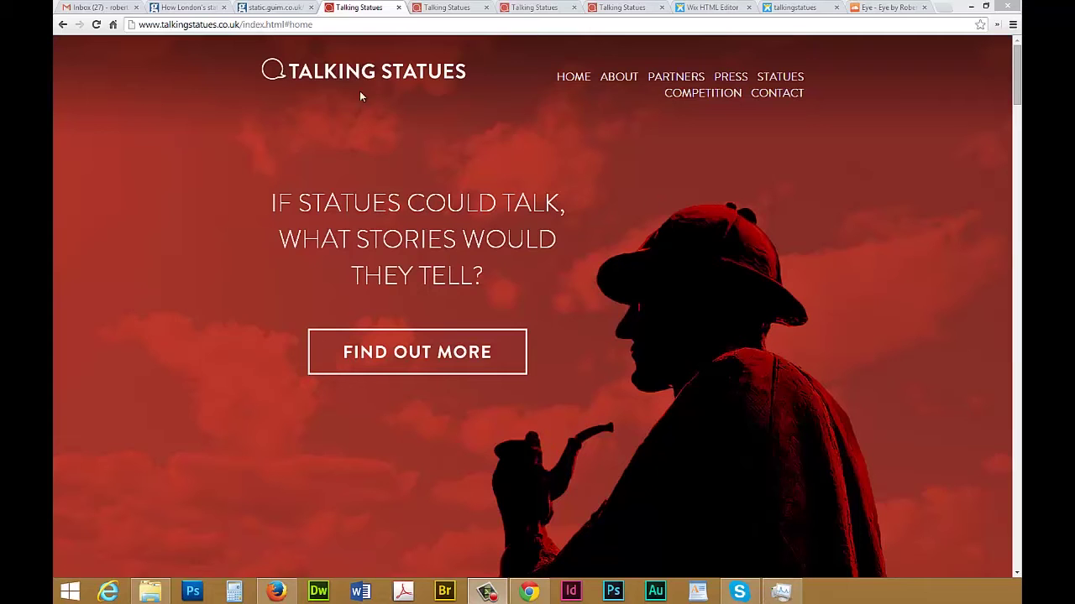
Check the London statues PDF map, then go to the statues-by-city page.
click(267, 10)
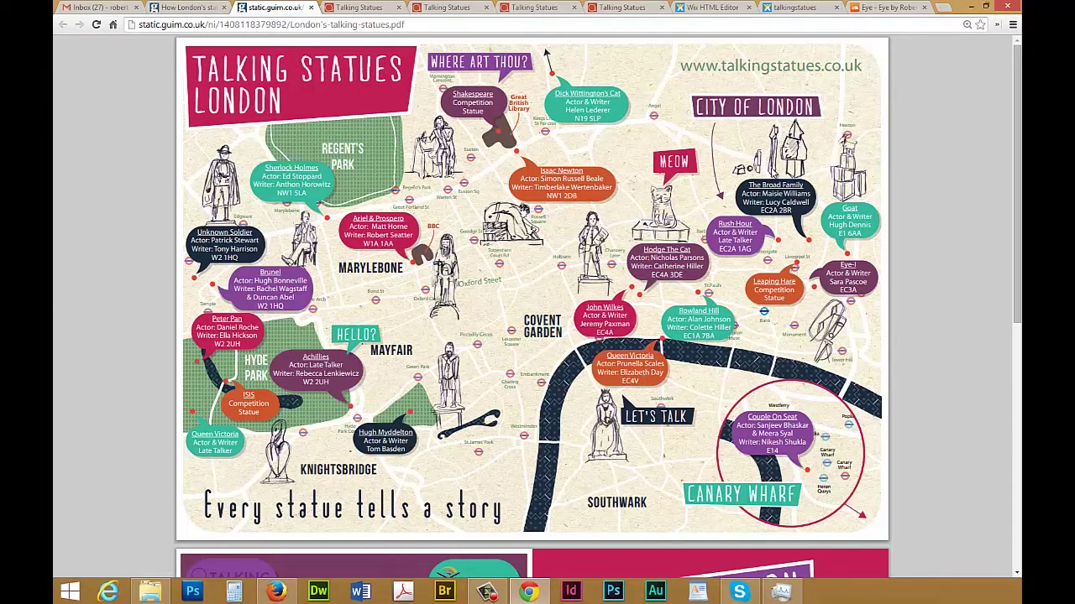
click(369, 5)
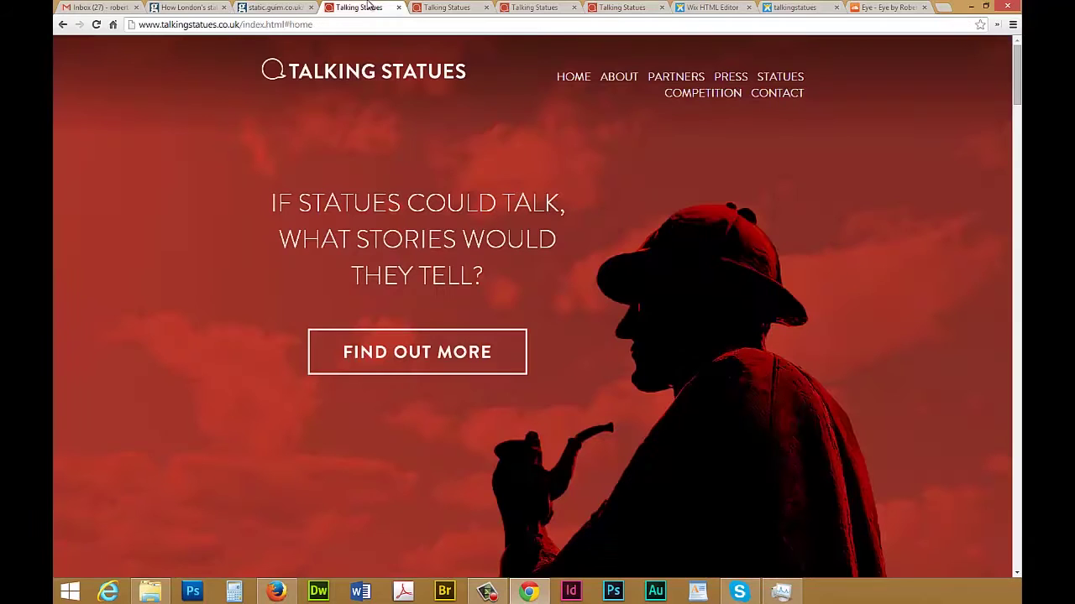
click(435, 353)
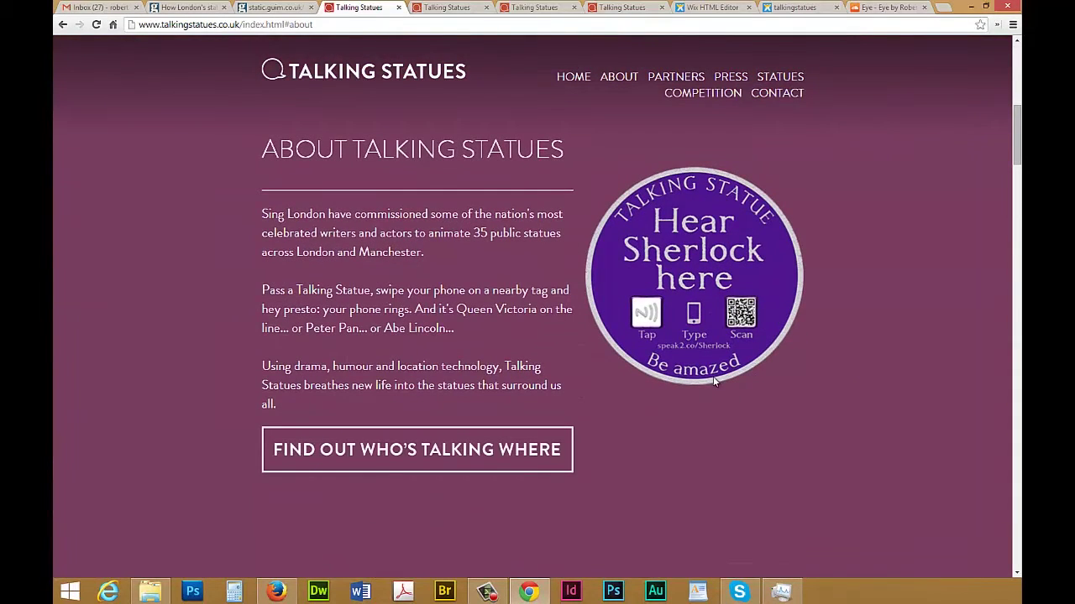
click(523, 448)
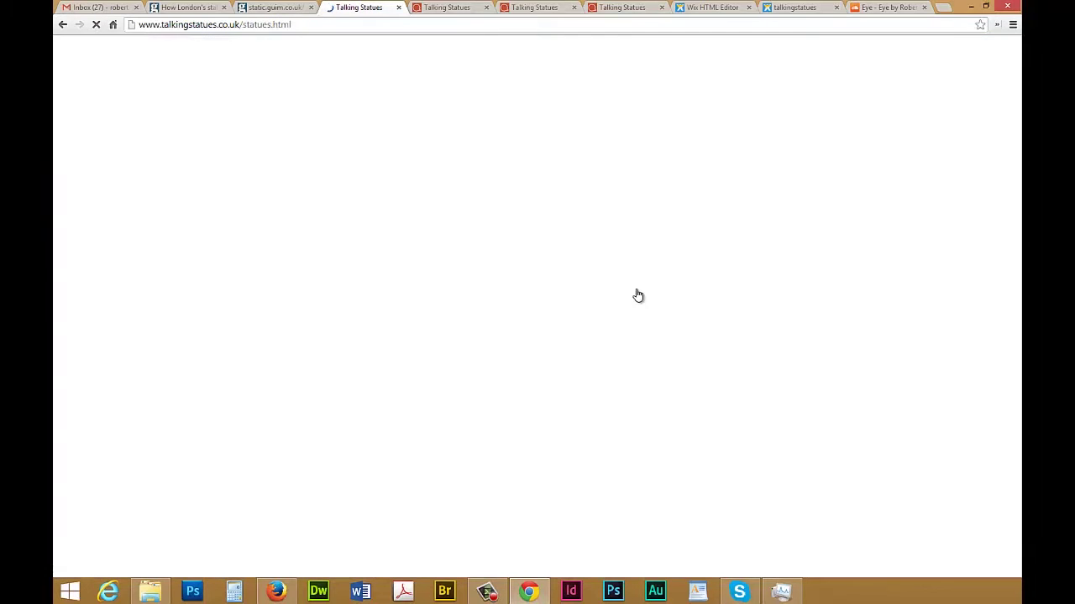
Advance the London carousel to Eye-I, visit The Broad Family page, and return.
click(786, 283)
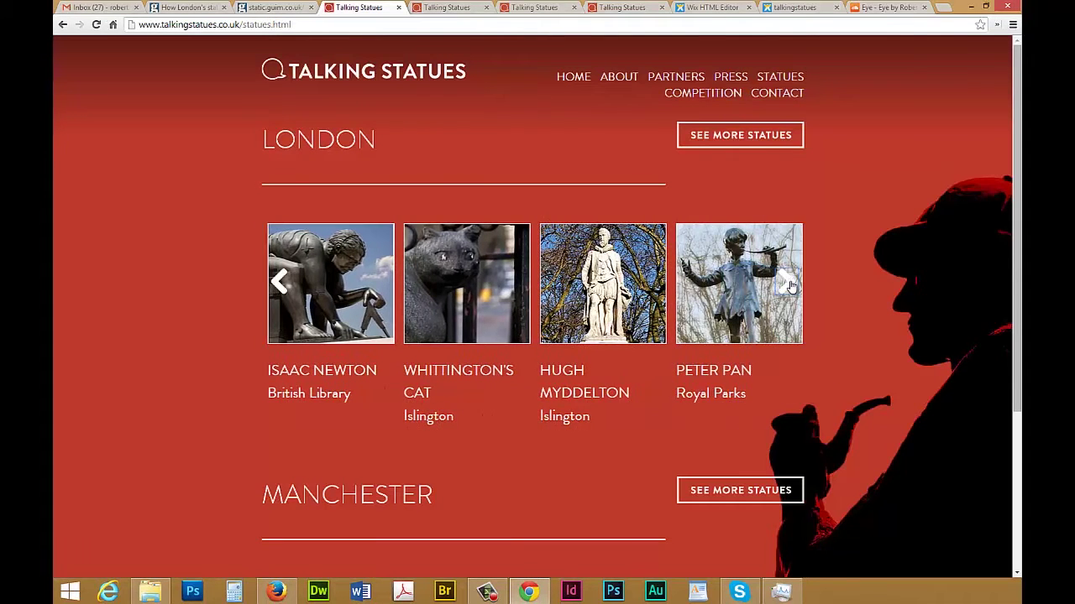
click(786, 283)
click(786, 283)
click(786, 283)
click(786, 283)
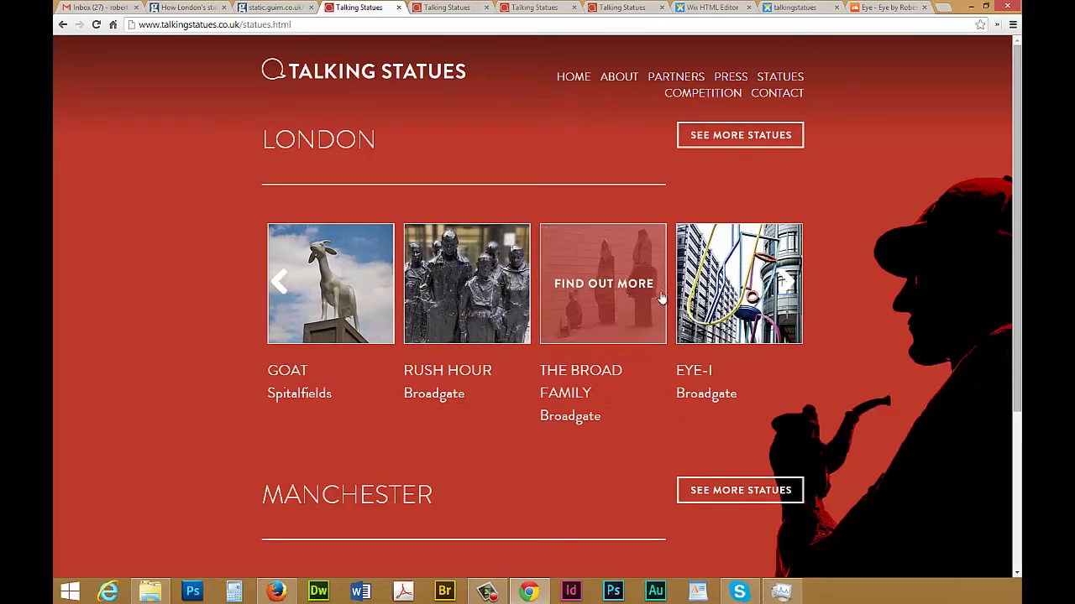
click(627, 293)
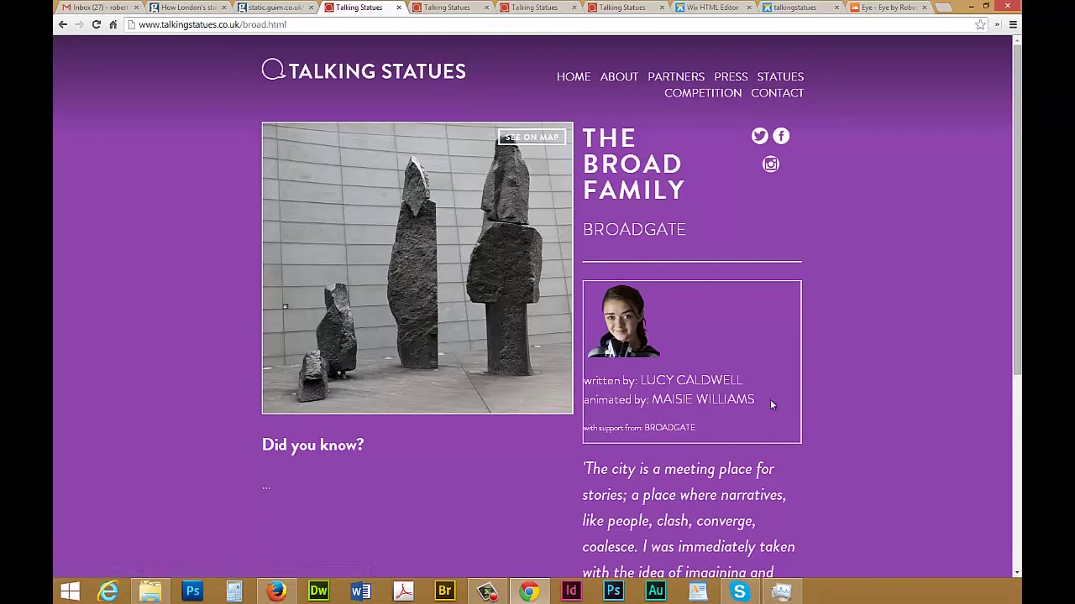
key(alt+Left)
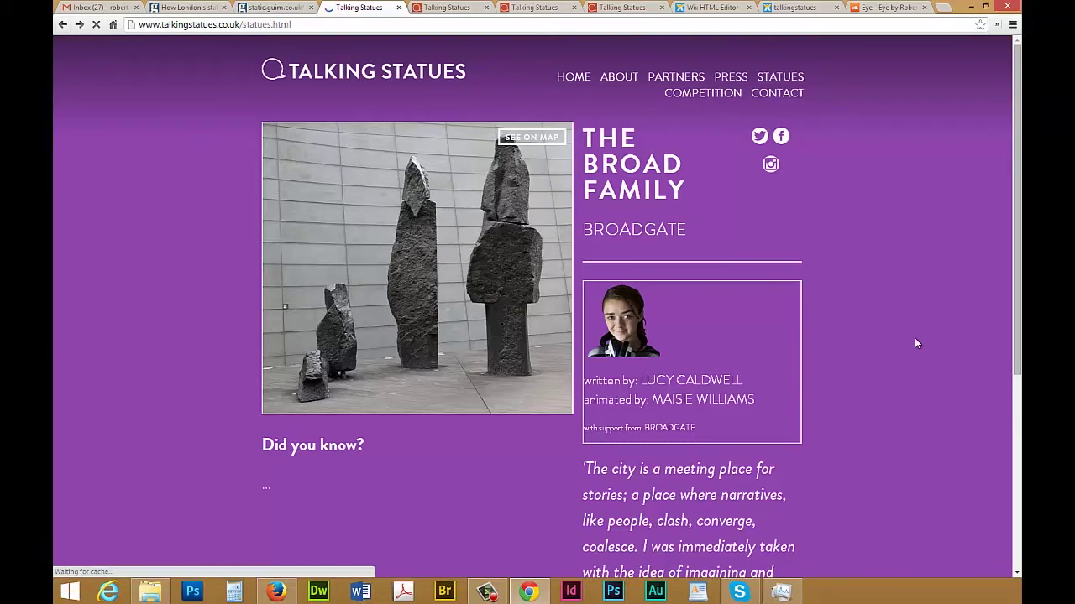
click(786, 282)
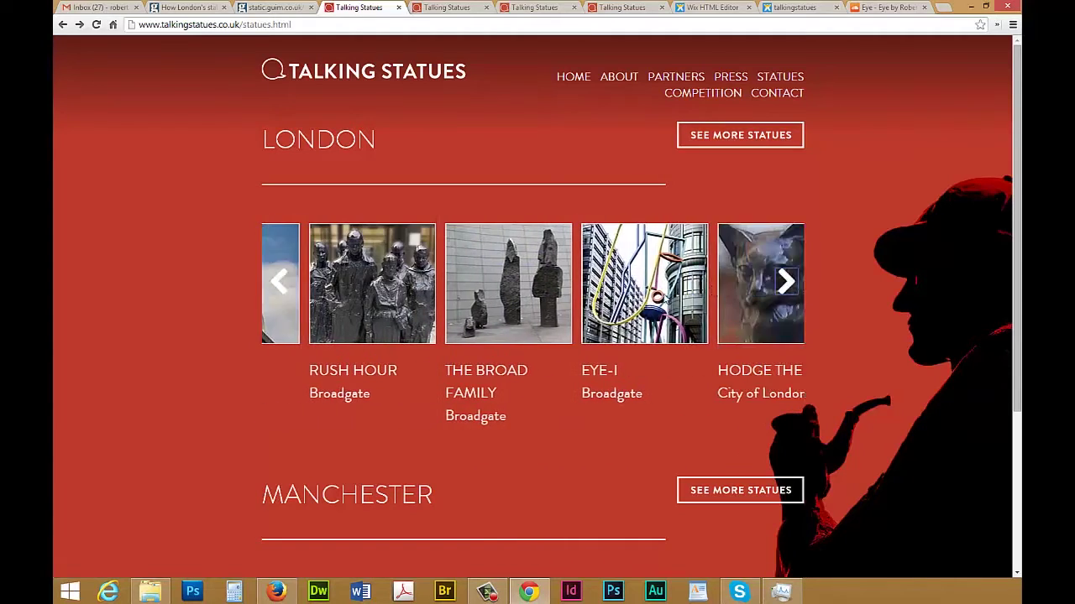
Open the Broadgate Eye-I statue page from the London carousel.
click(468, 283)
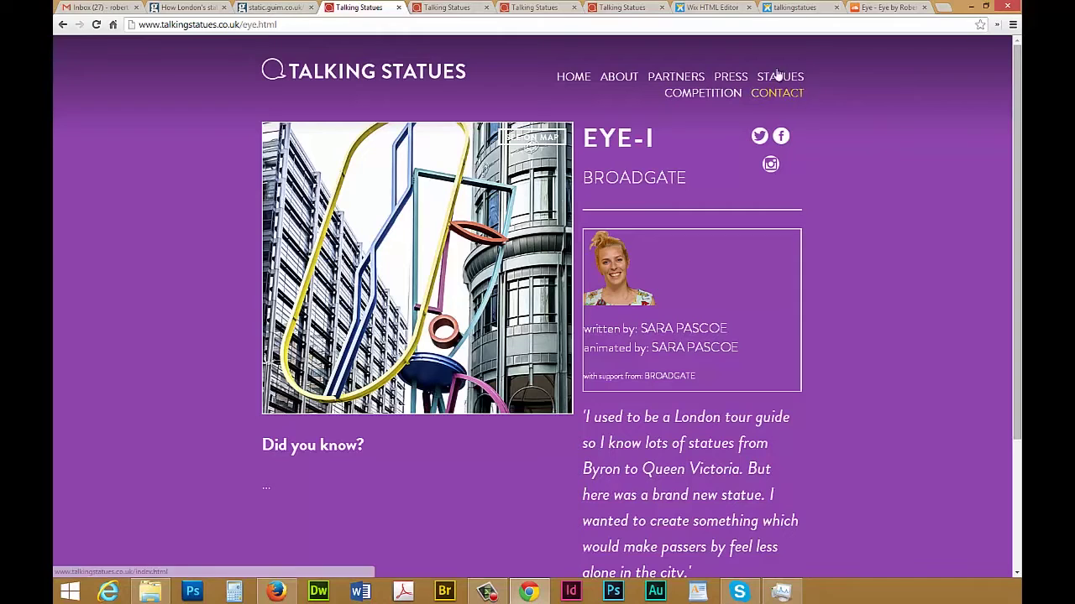
Review the Eye - Eye SoundCloud track, then view the talkingstatues Wix page embedding it.
click(881, 10)
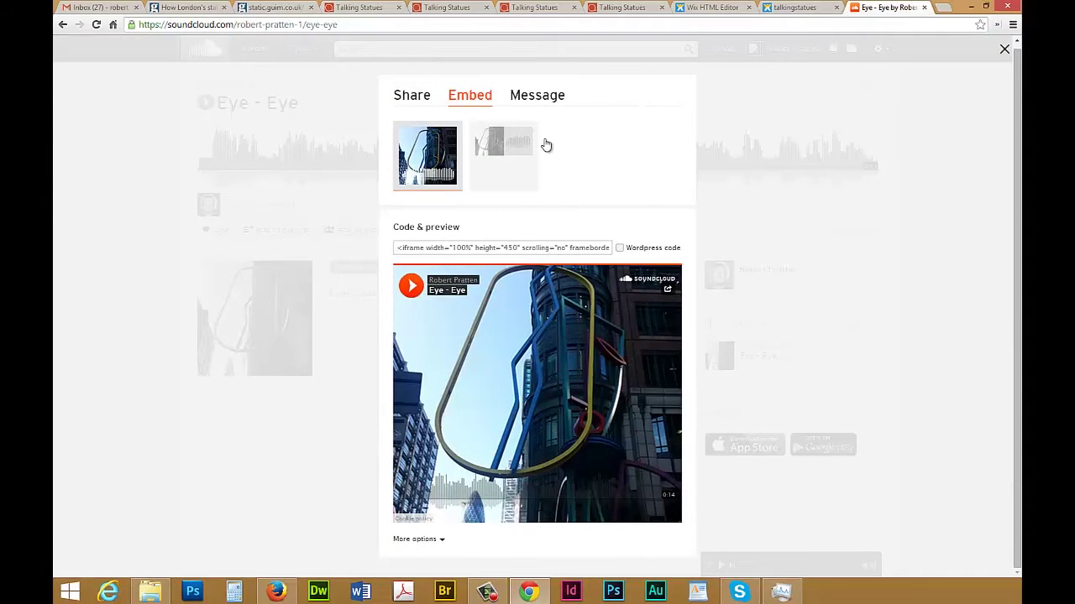
click(890, 314)
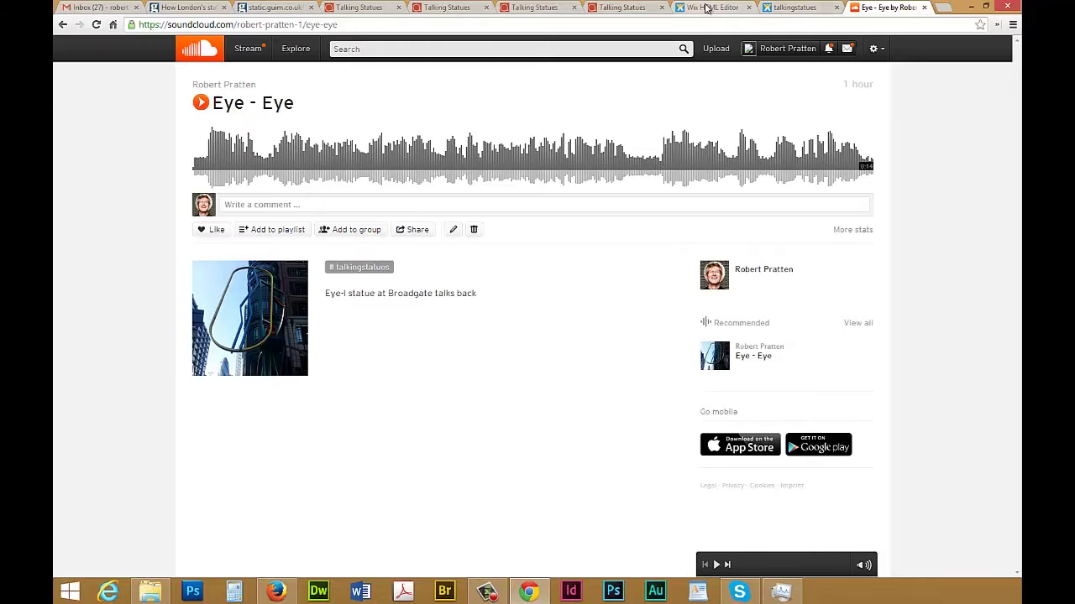
click(791, 10)
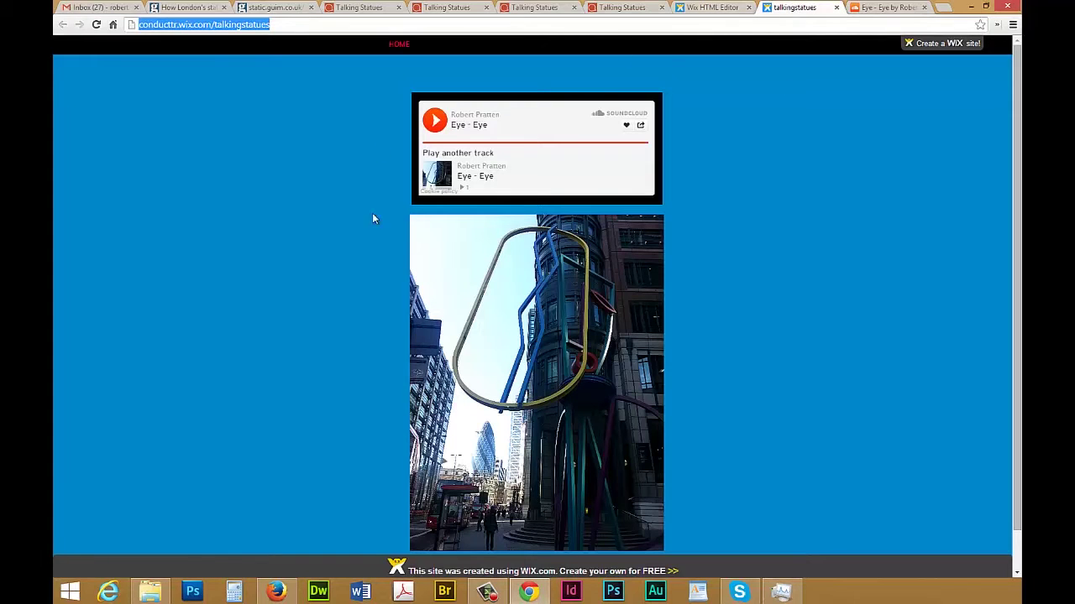
scroll(748, 393, down, 1)
scroll(739, 441, up, 1)
scroll(698, 315, down, 1)
scroll(699, 326, up, 1)
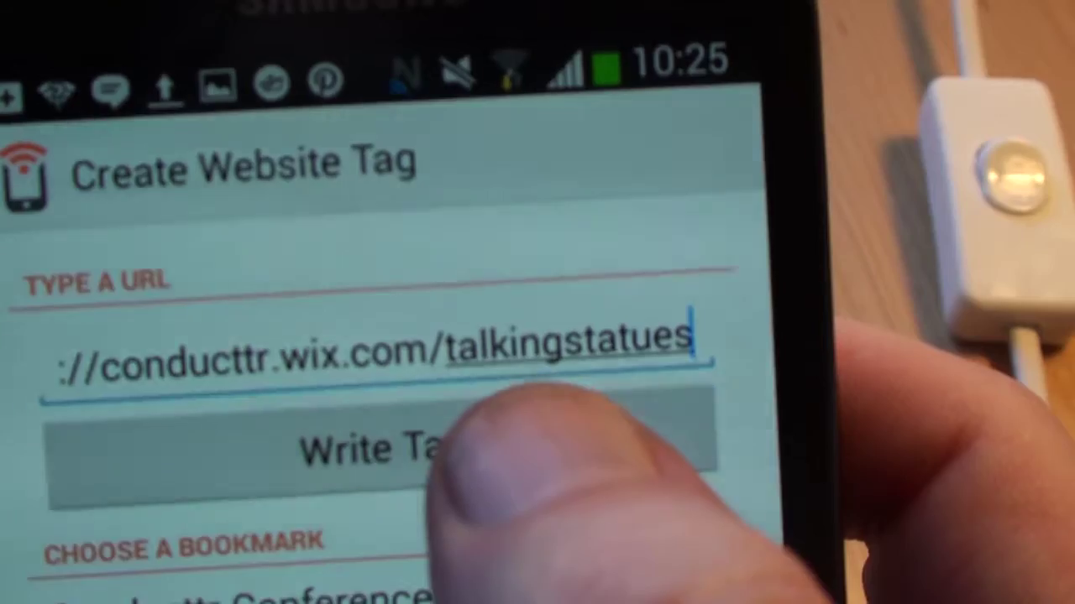
Write the conducttr.wix.com address onto the NFC sticker and scan it to open in Chrome.
click(454, 449)
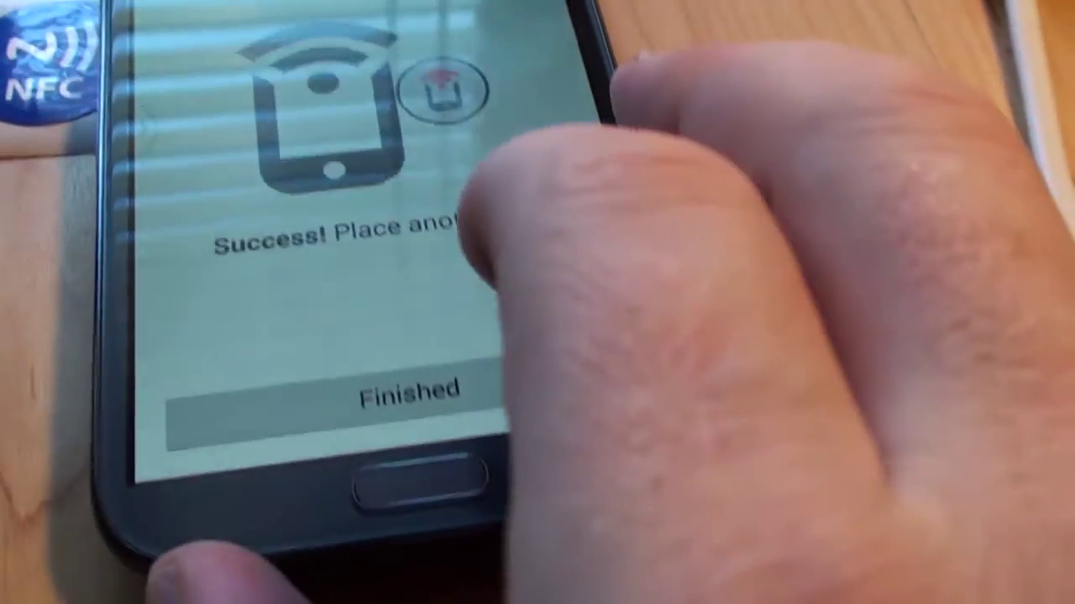
key(Home)
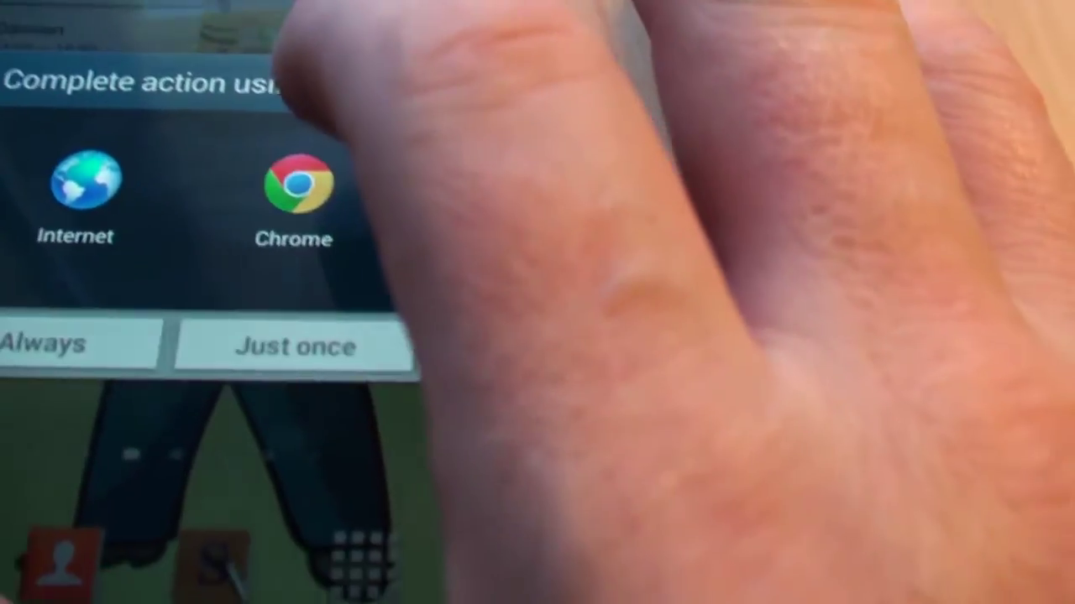
click(298, 194)
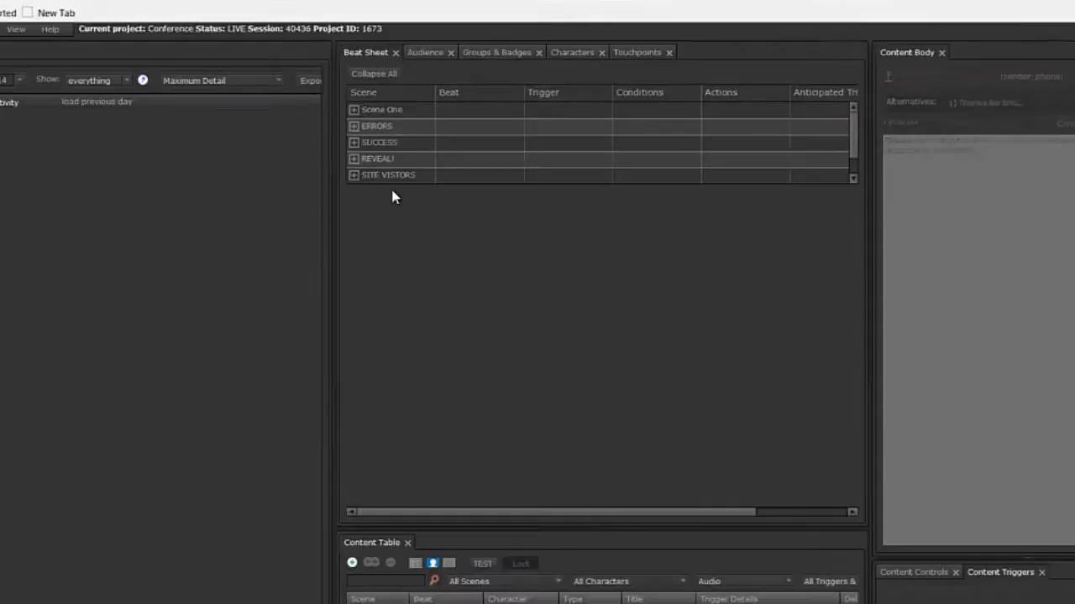
Add a new scene named STATUES.
click(444, 180)
text(STATUES)
key(Return)
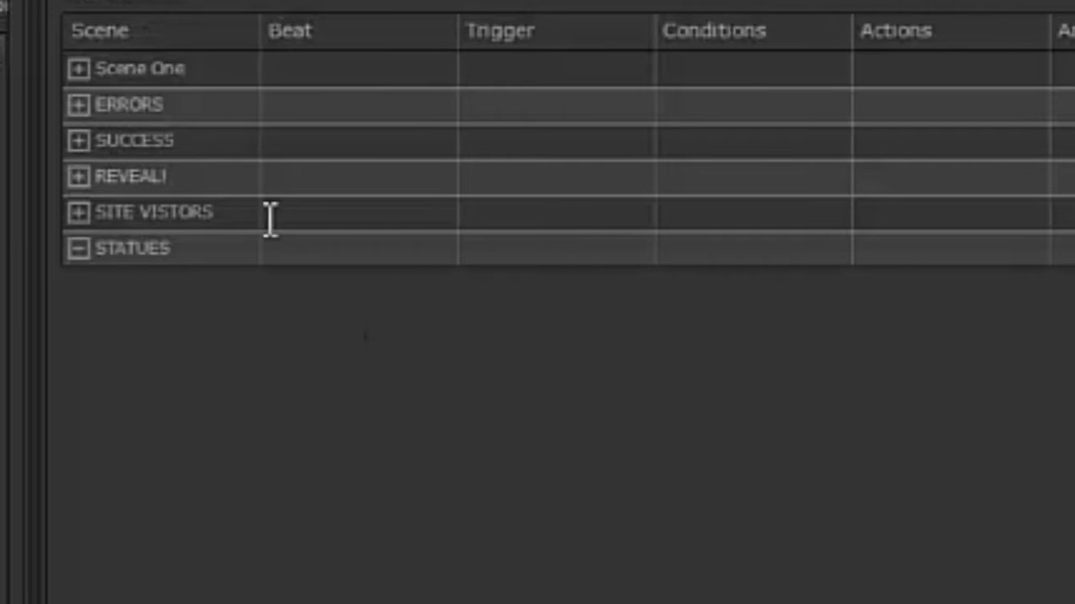
Give the STATUES scene an SMS trigger matching the phrase eye-eye.
click(555, 252)
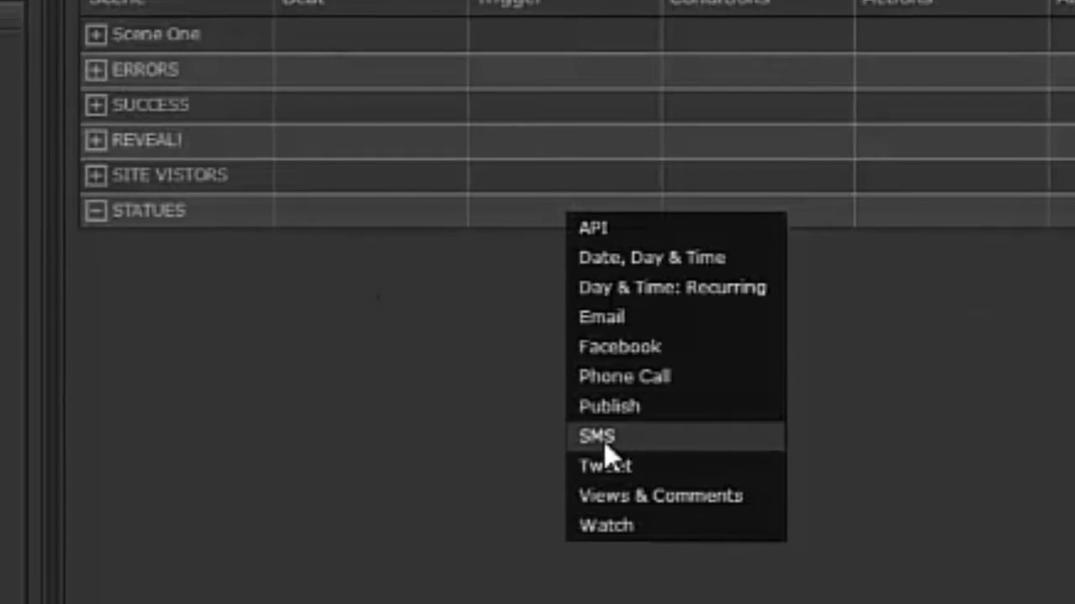
click(592, 477)
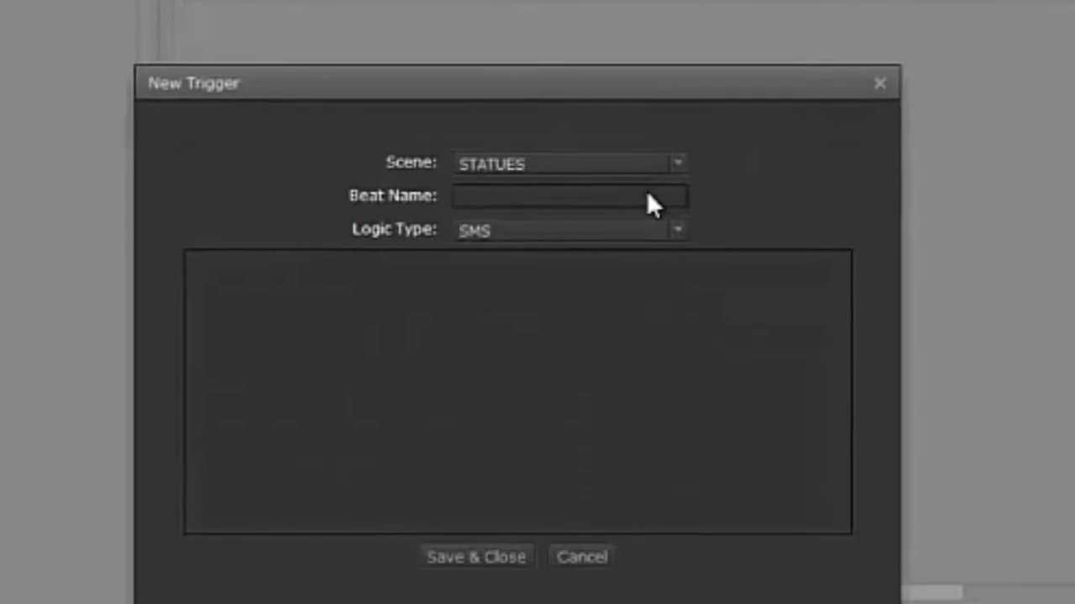
text(eye-eye)
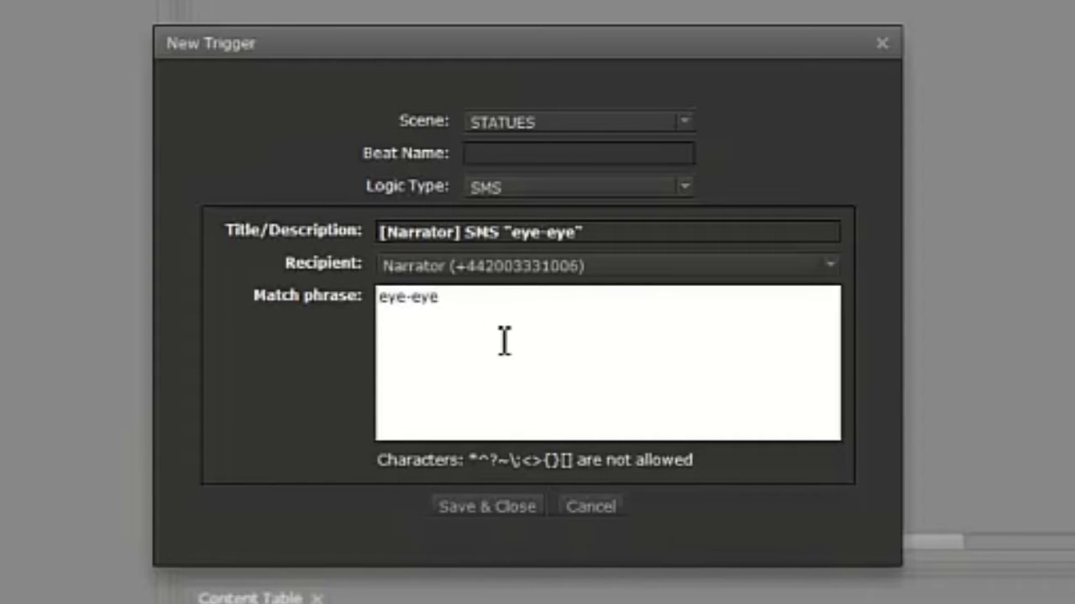
click(476, 513)
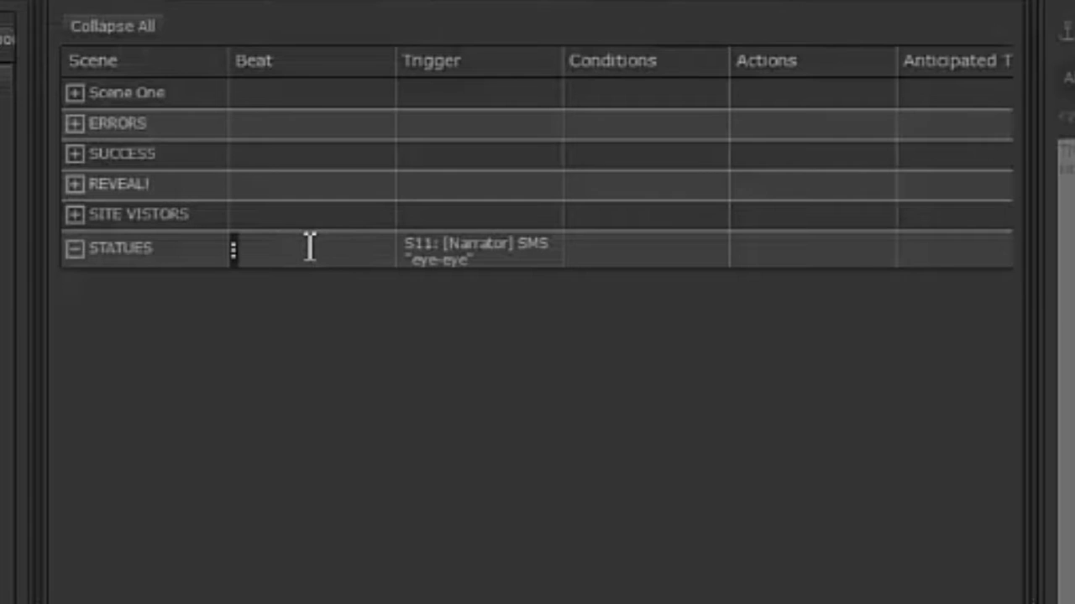
Name the STATUES beat 'Eyes look towards the East'.
double_click(310, 247)
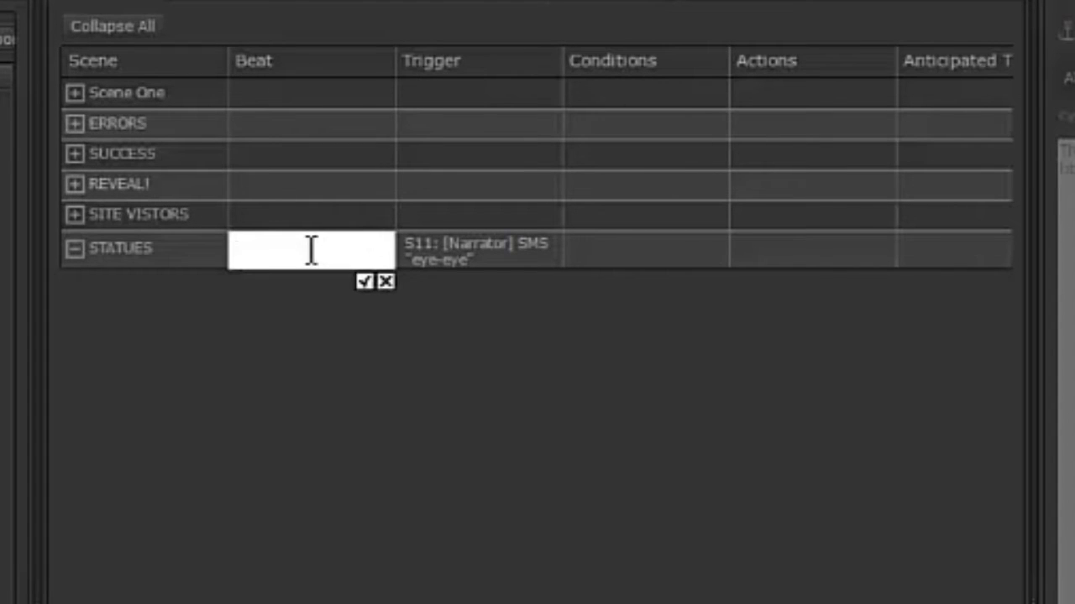
text(Eyes look towards the East)
key(Return)
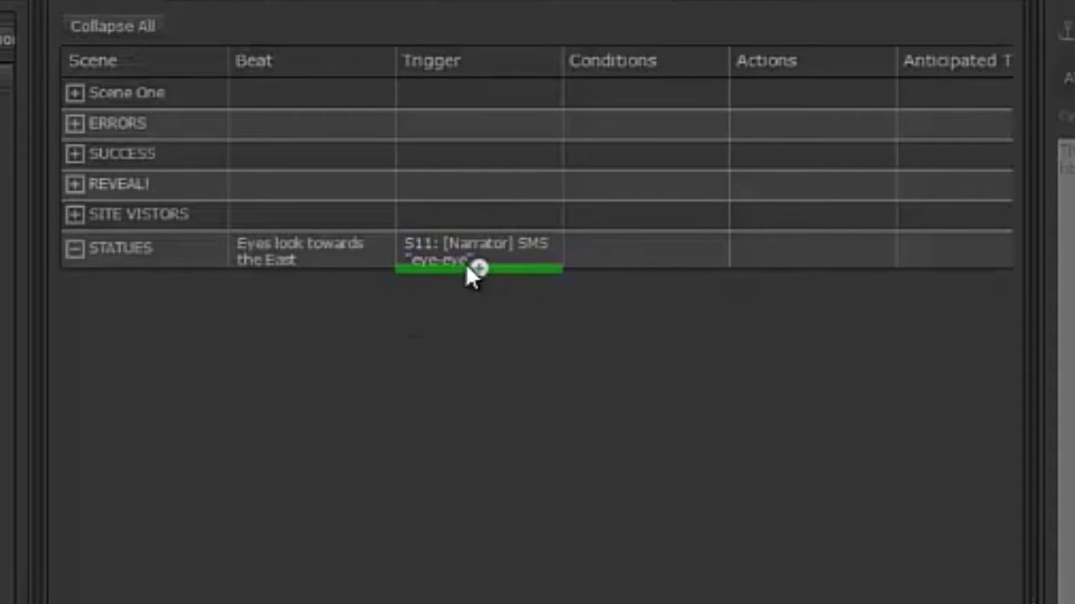
click(812, 250)
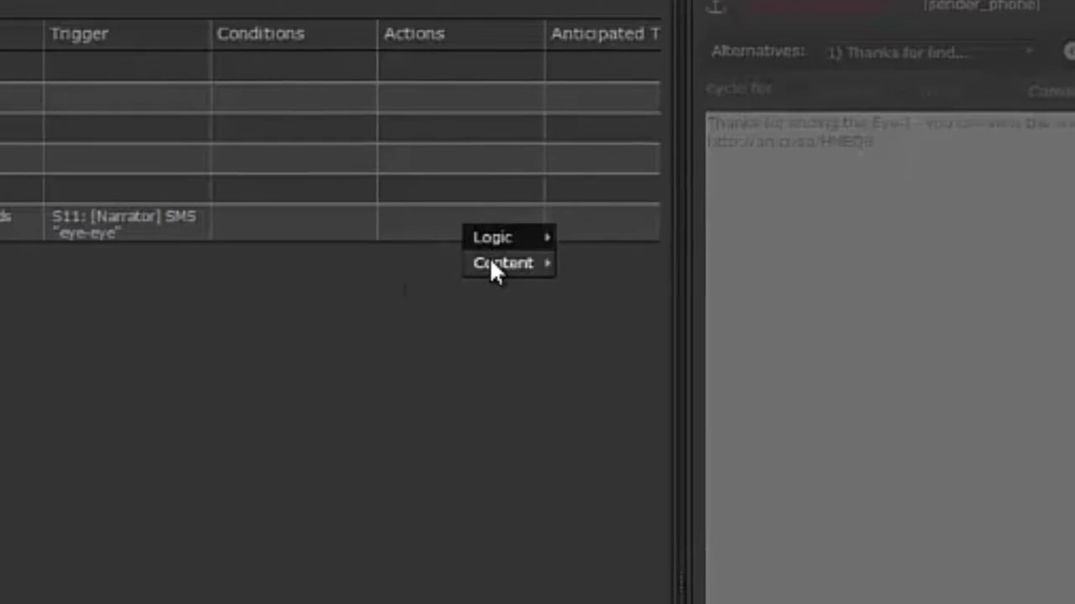
Add a Narrator phone call action with message eye-eye and preview its audio.
mouse_move(496, 263)
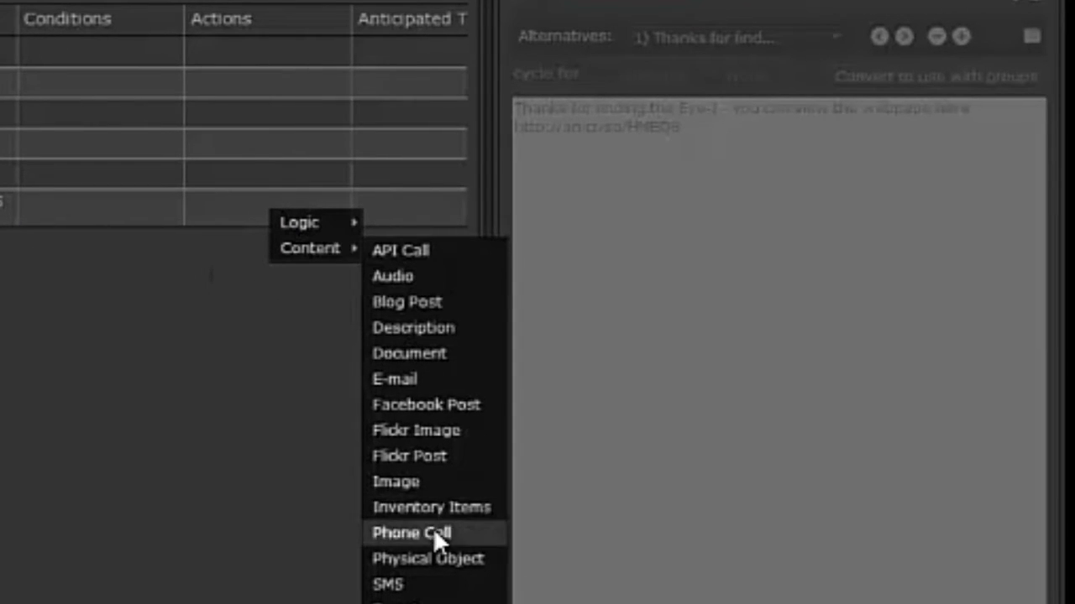
click(433, 528)
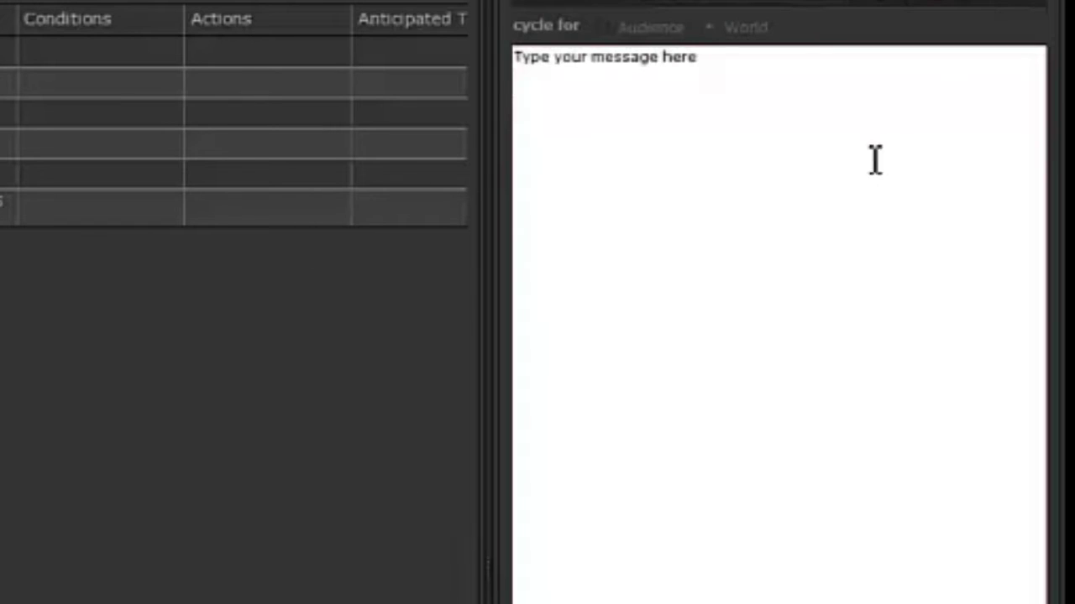
drag(736, 65, 514, 81)
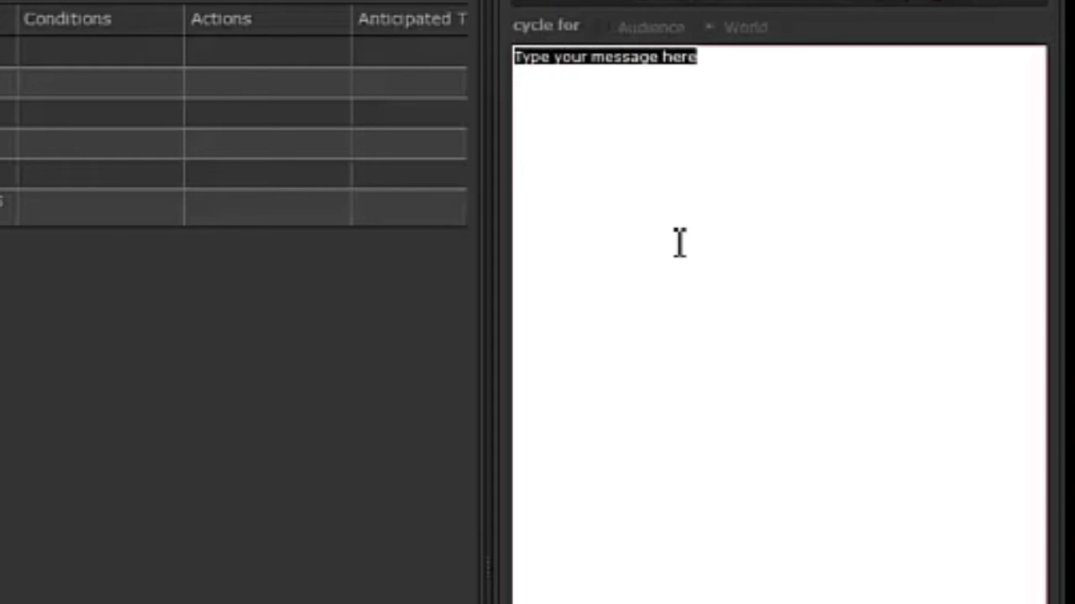
text(eye)
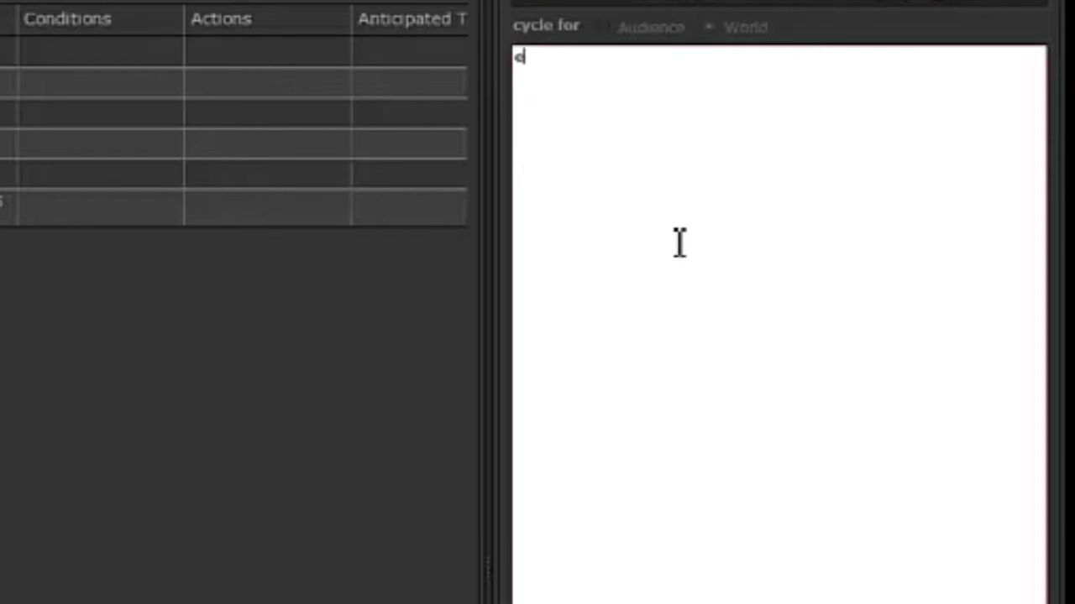
text(-eye)
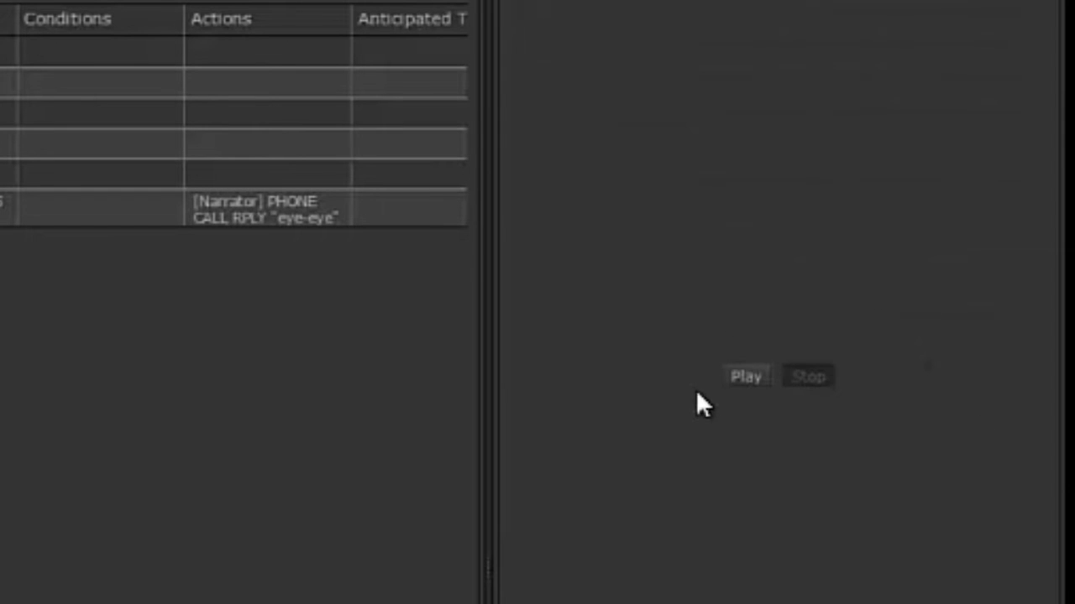
click(739, 375)
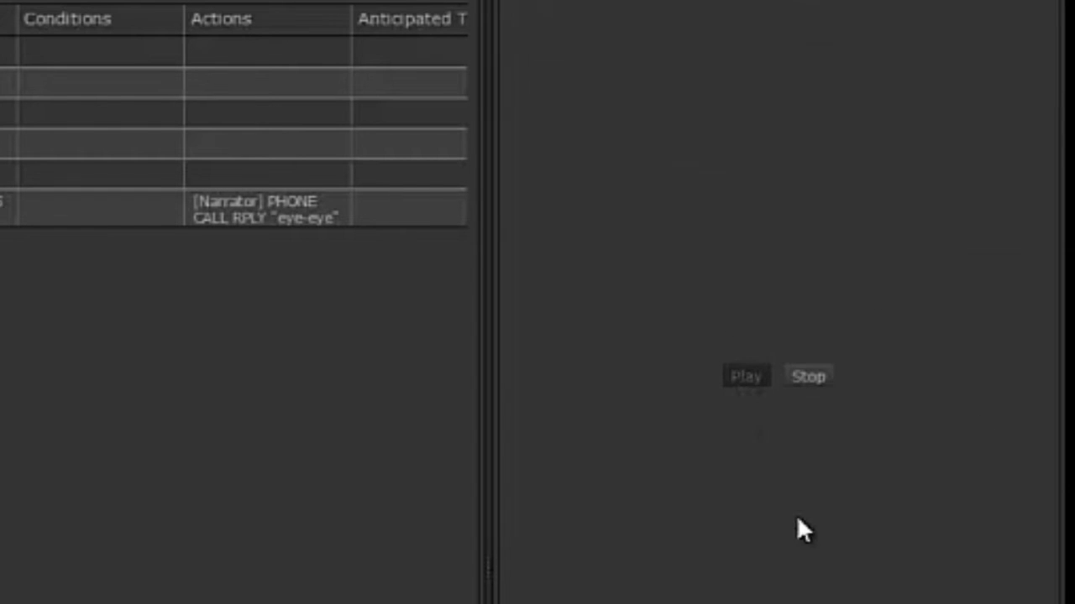
click(808, 377)
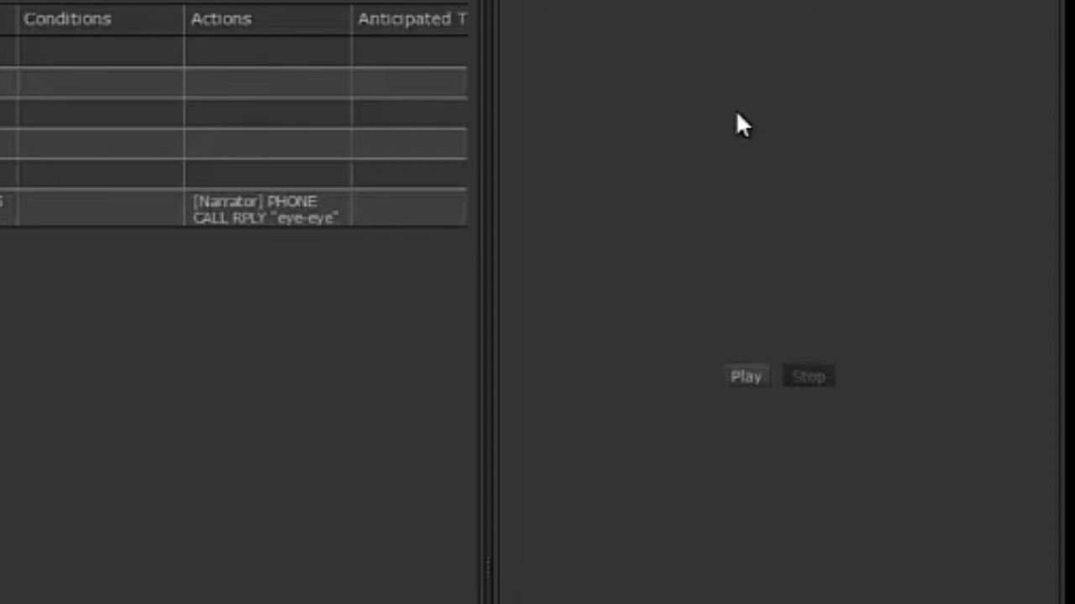
Make the phone call play the eye-eye.mp3 audio file.
click(278, 200)
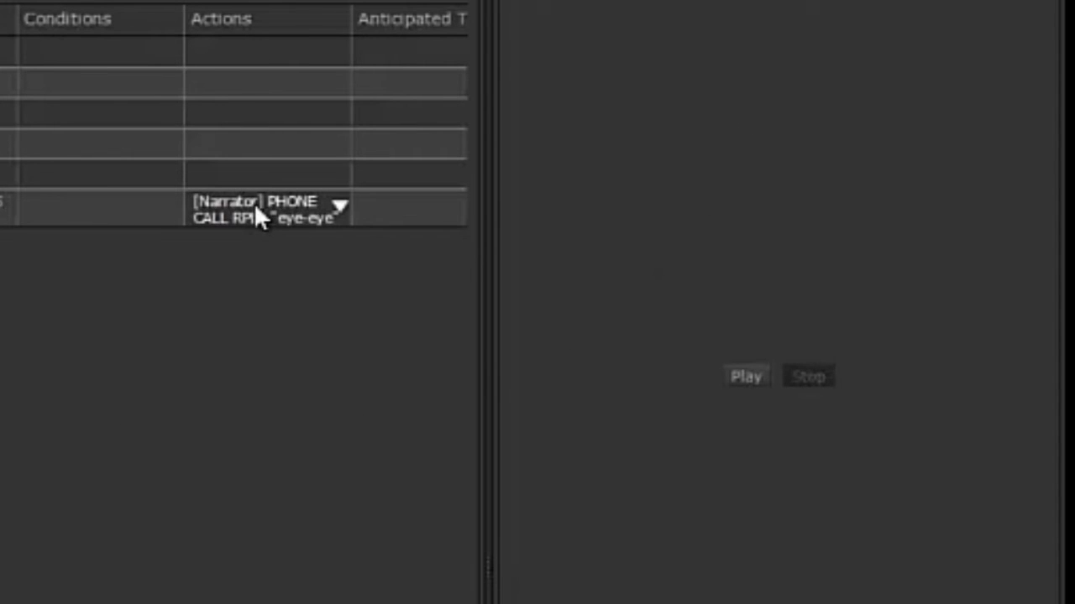
click(253, 202)
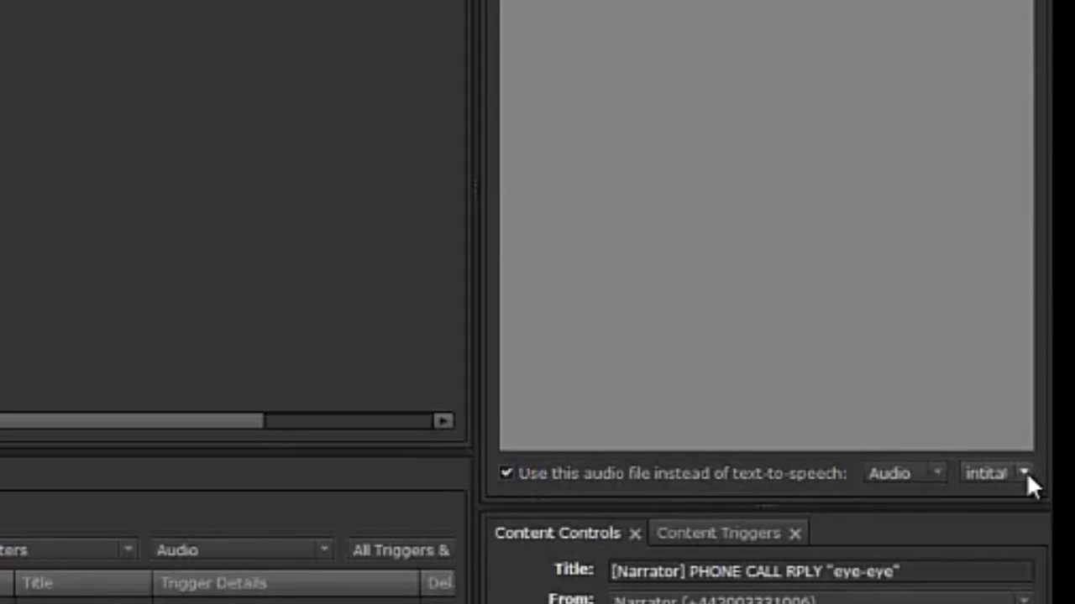
click(1026, 472)
click(993, 520)
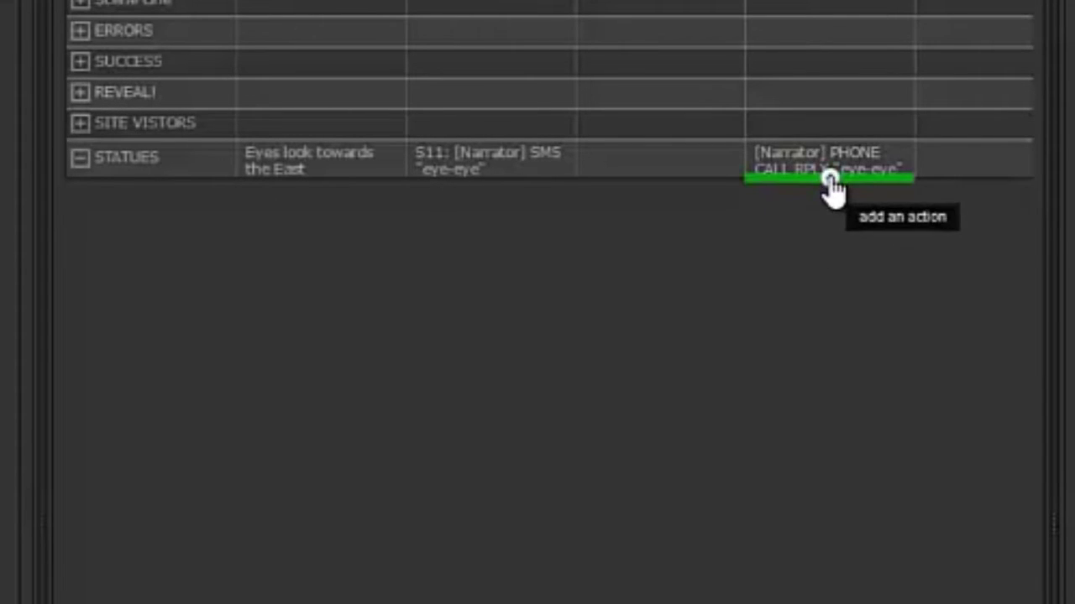
Add an SMS reply reading 'Thanks for listening to this statue! Check out the webpage'.
click(831, 189)
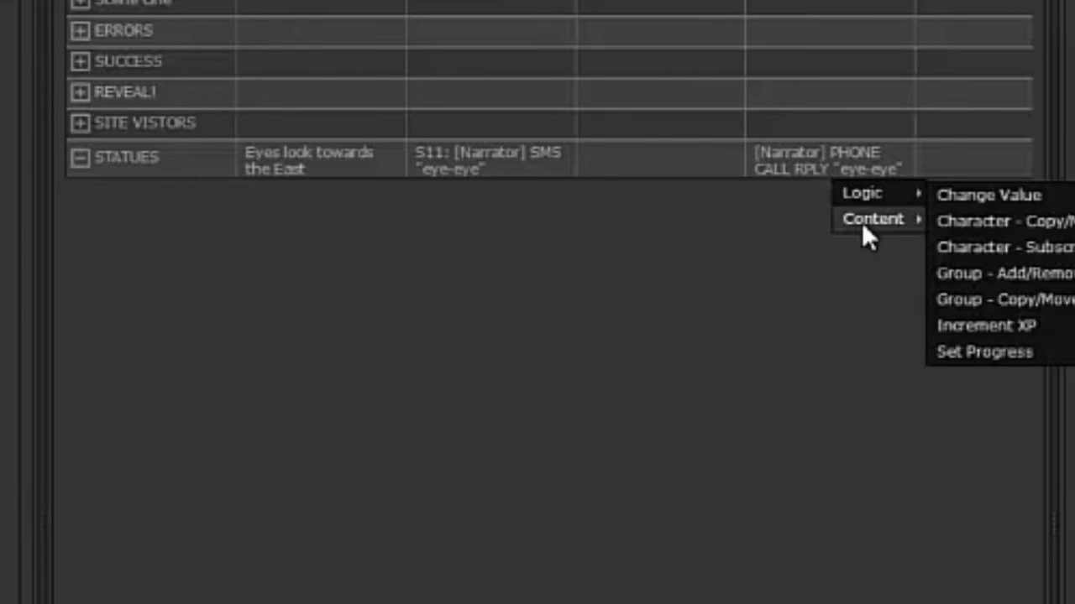
mouse_move(888, 223)
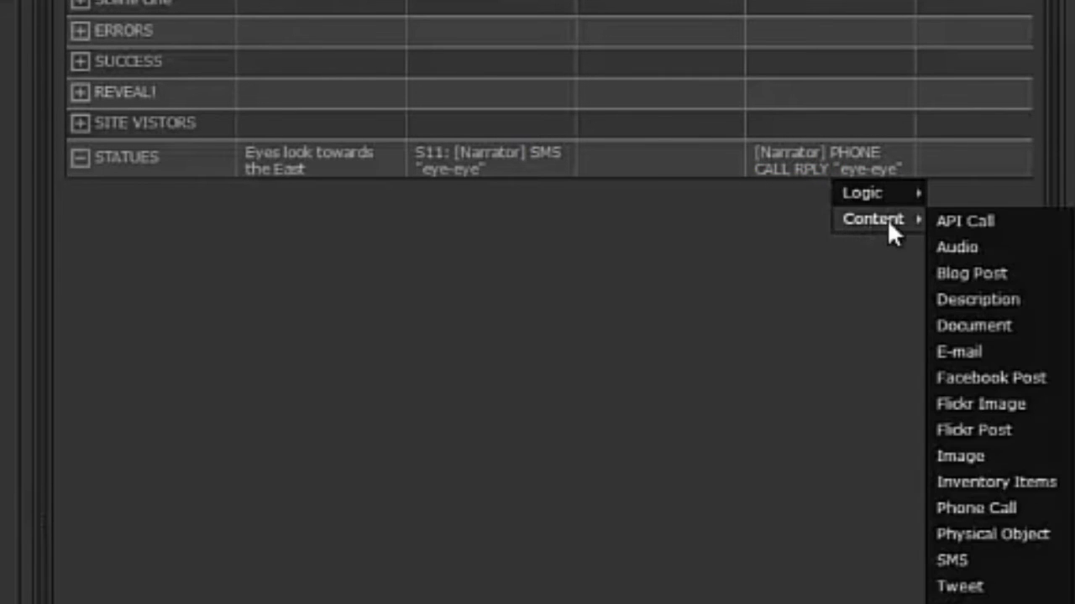
click(958, 558)
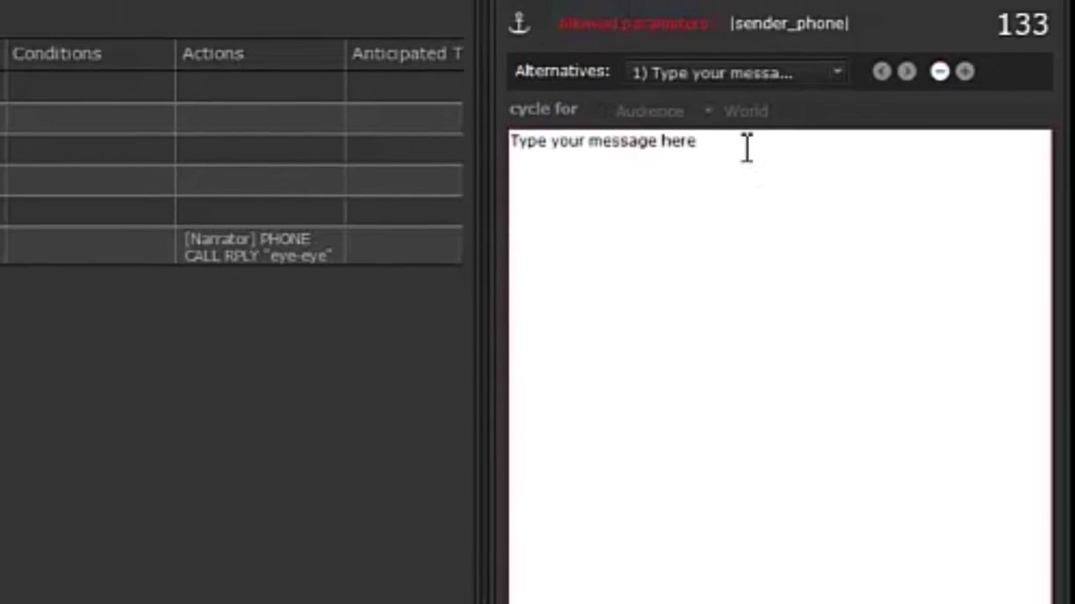
drag(747, 149, 514, 147)
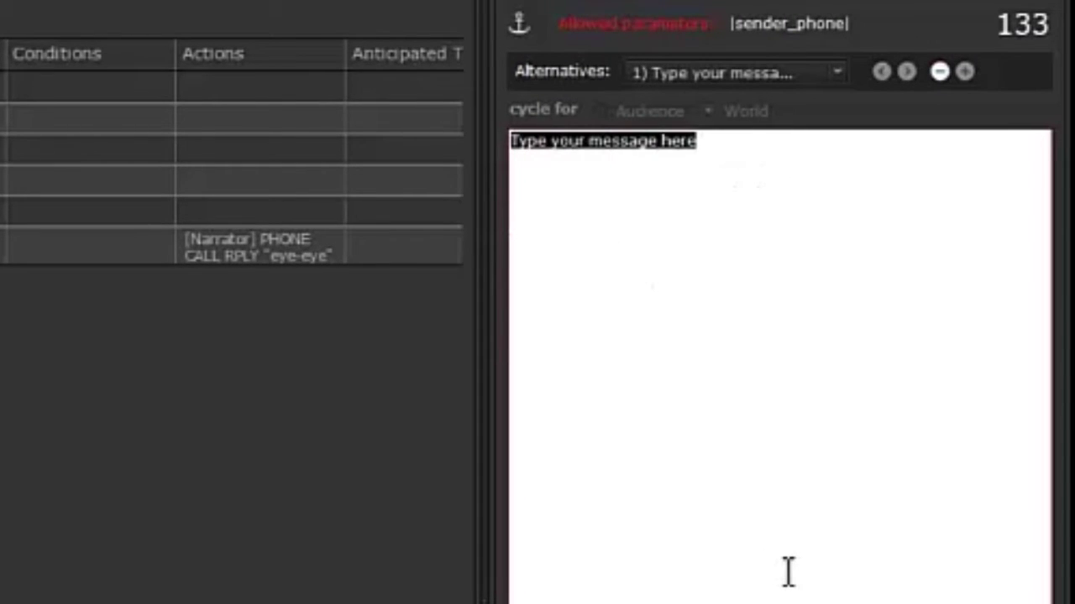
text(Thanks)
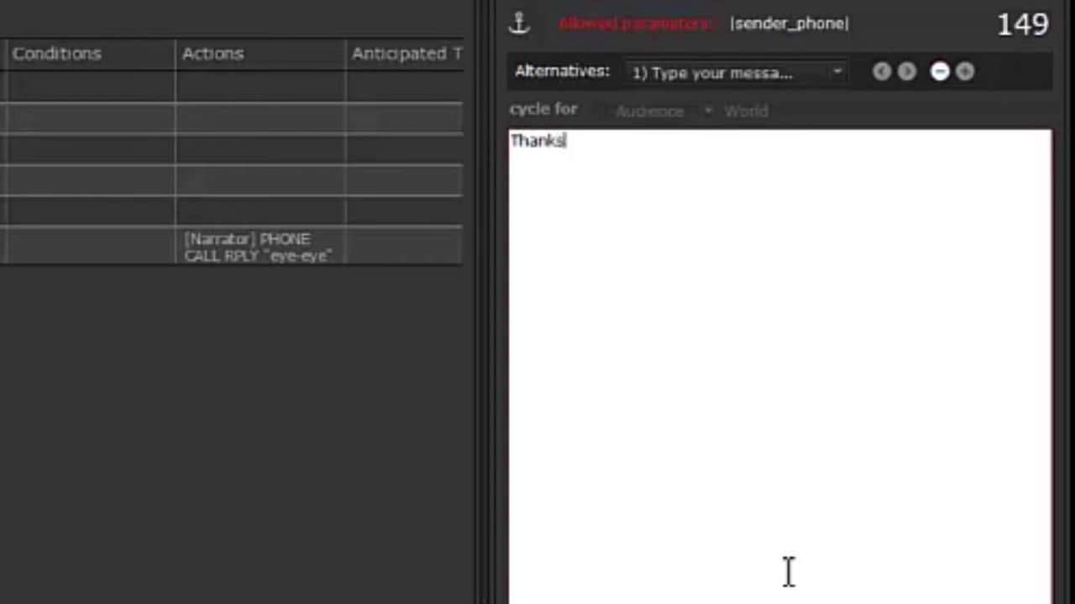
text( for t)
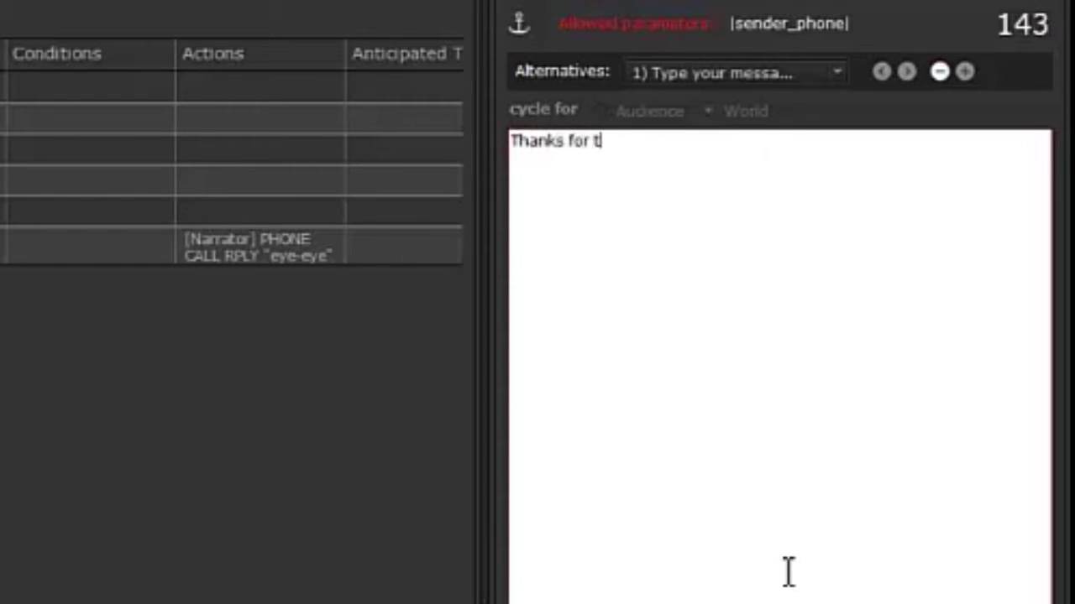
key(BackSpace)
text(listening)
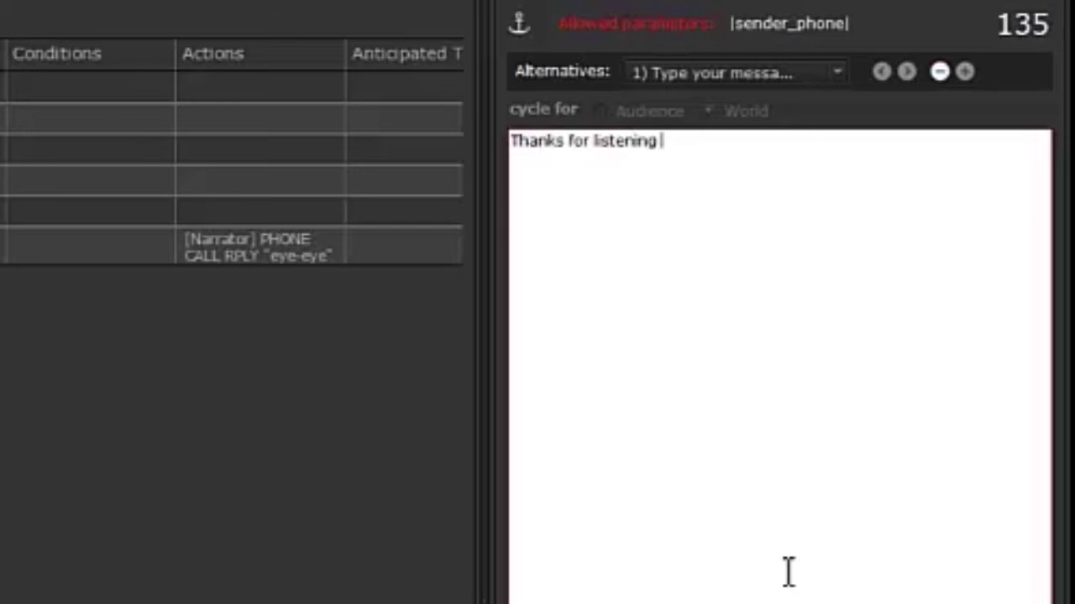
text( to this statues)
key(BackSpace)
text(! )
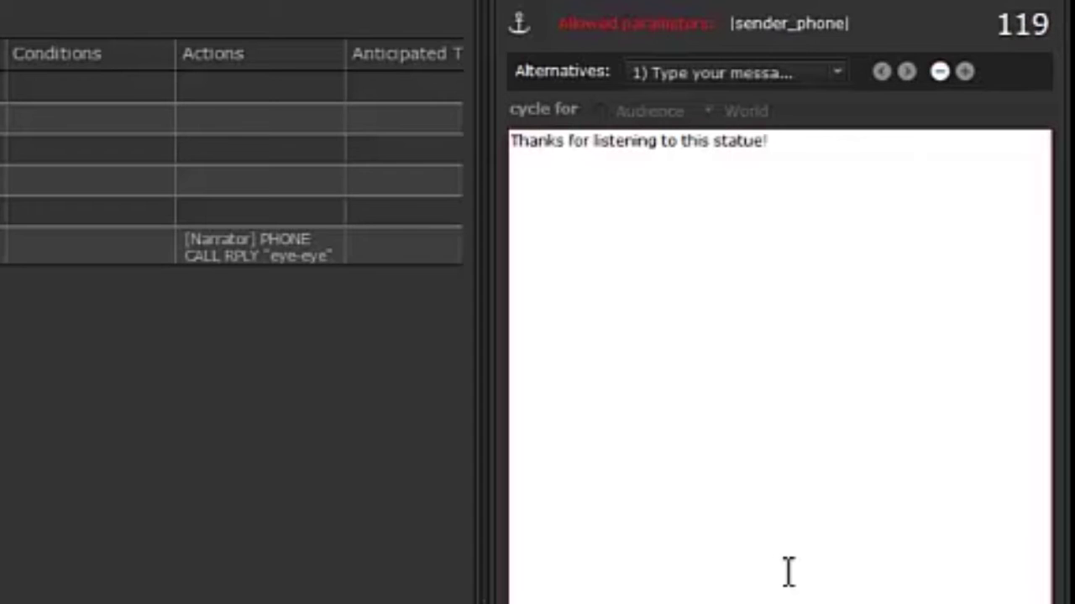
text(Check out the webpage)
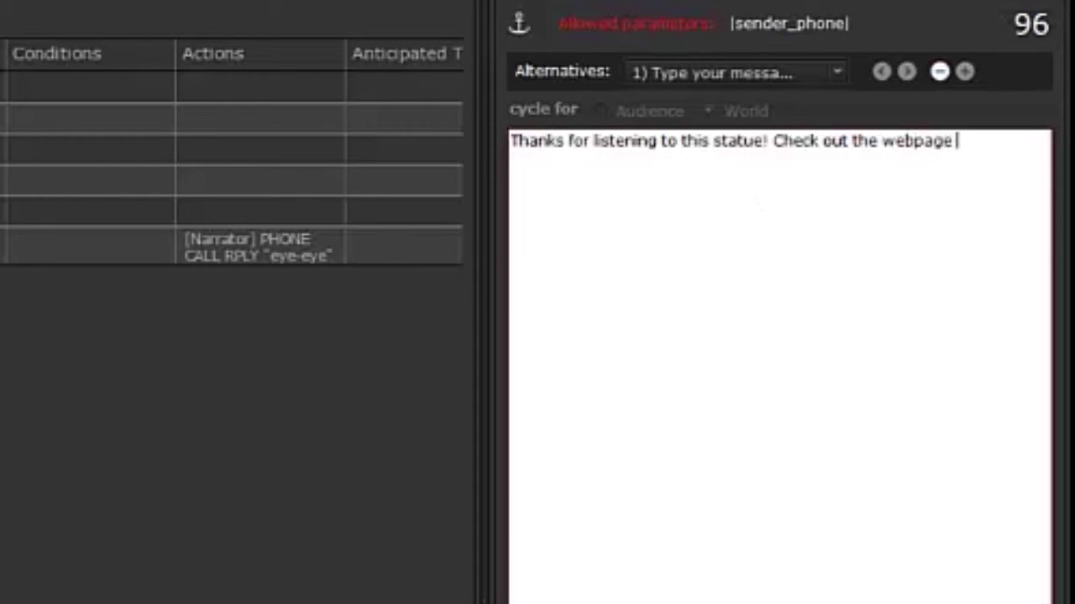
click(257, 11)
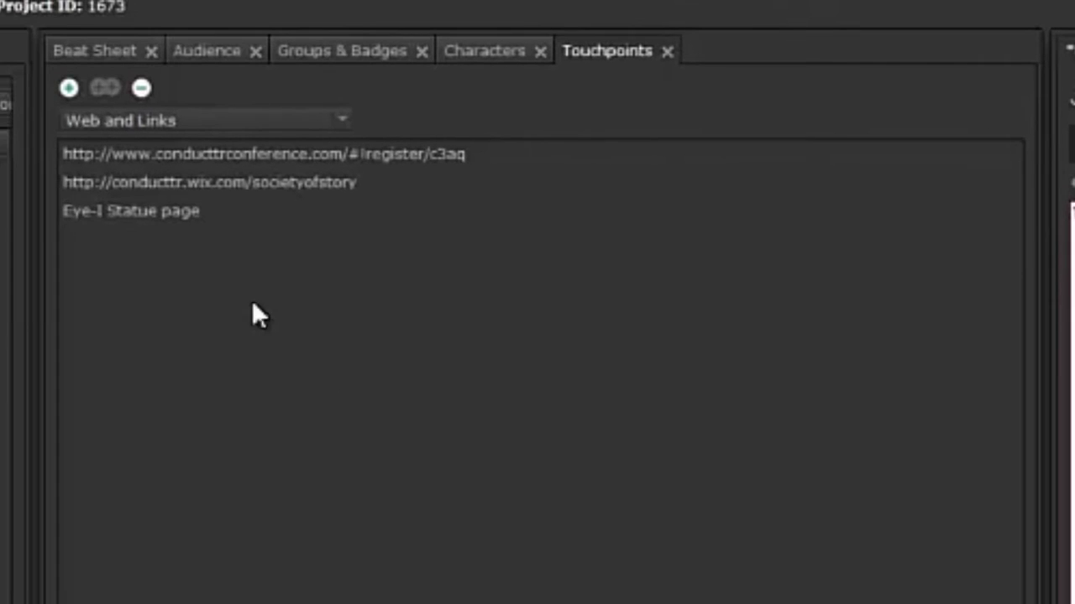
Generate a medium (M) QR code for the Eye-I Statue page short URL an.cr/sa/HMEQ8.
double_click(161, 208)
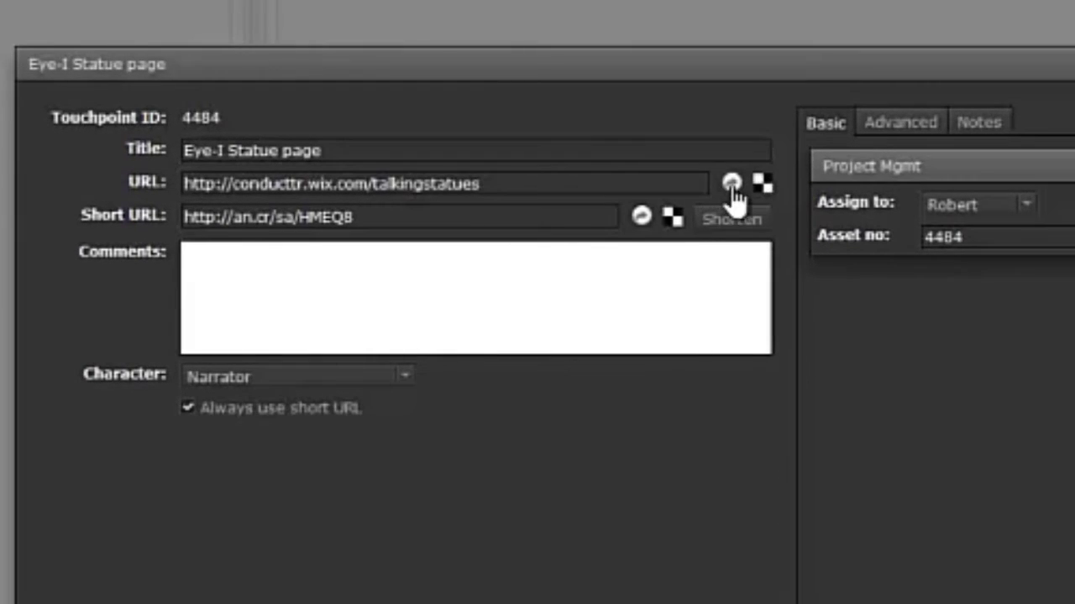
click(732, 182)
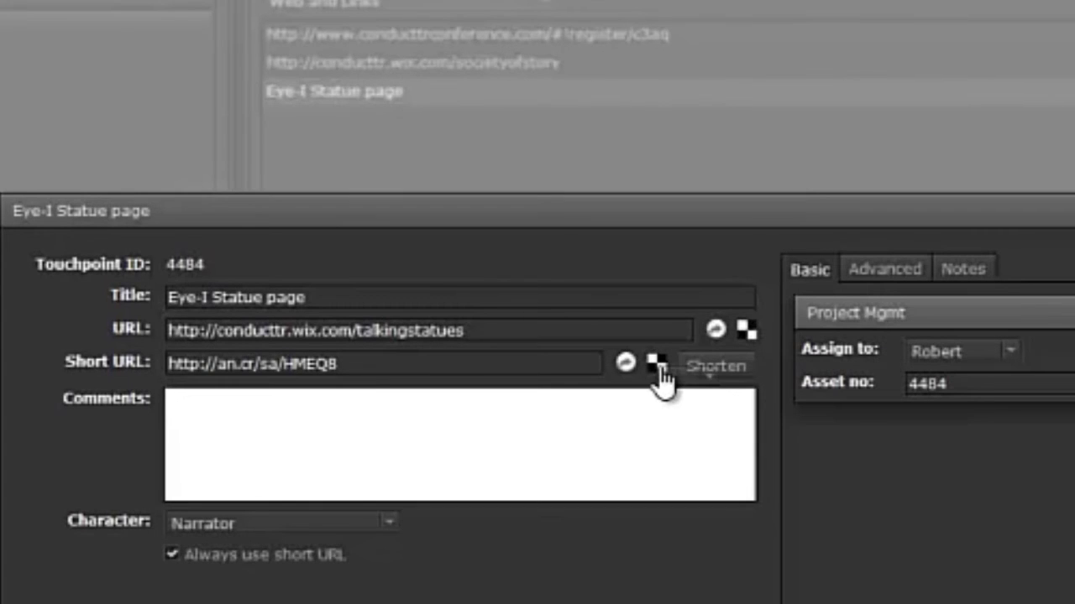
click(709, 376)
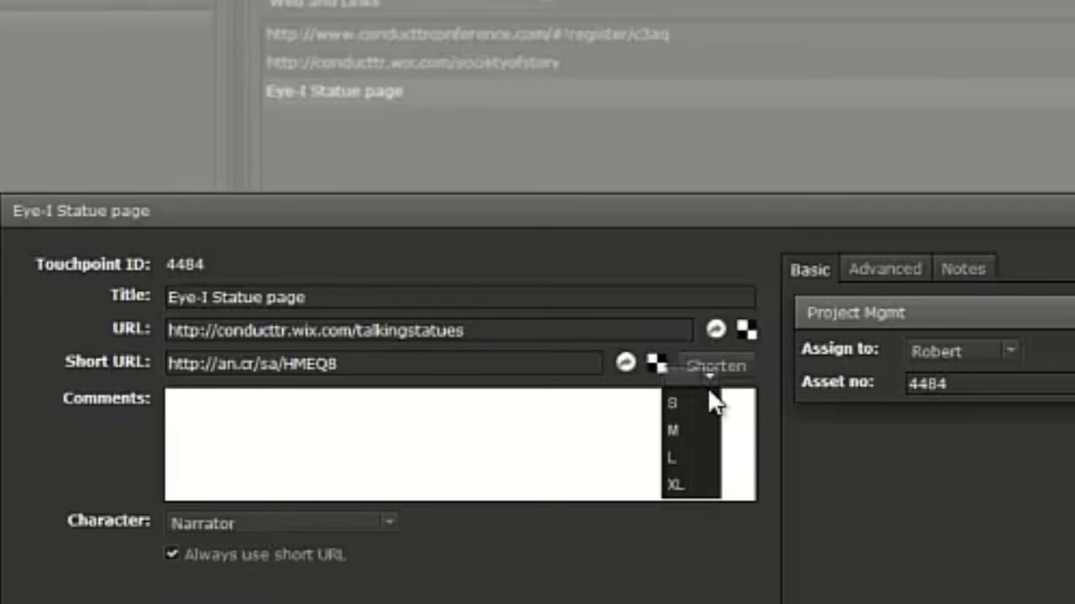
click(688, 432)
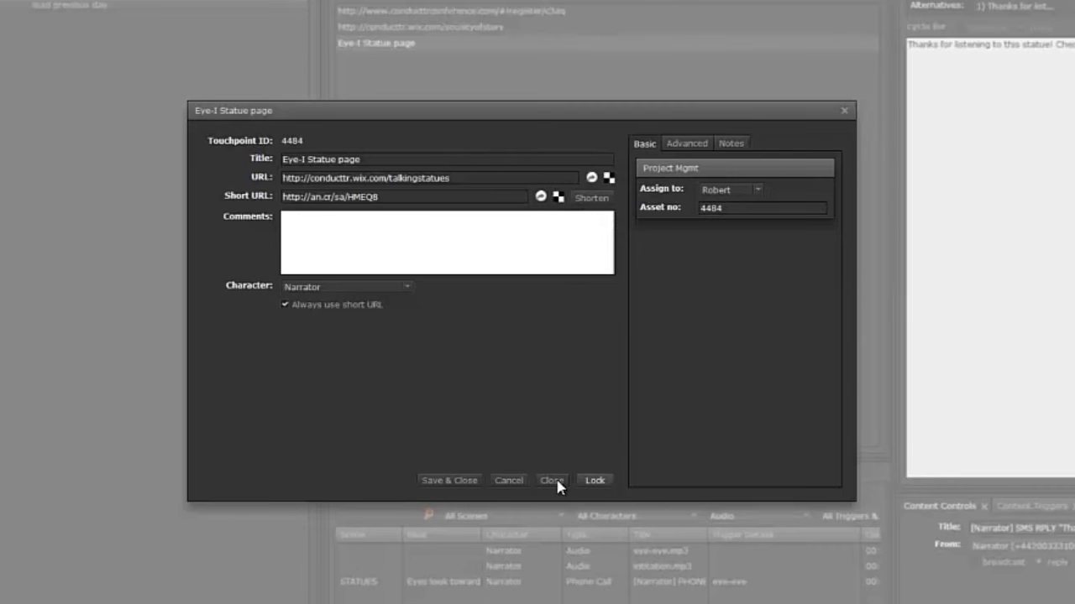
click(556, 484)
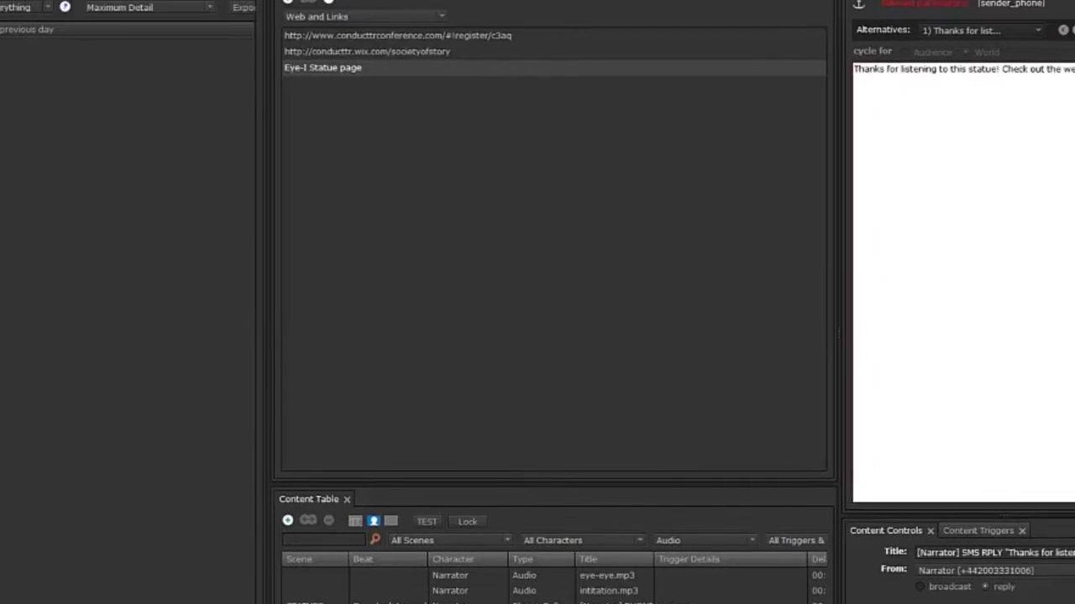
click(780, 42)
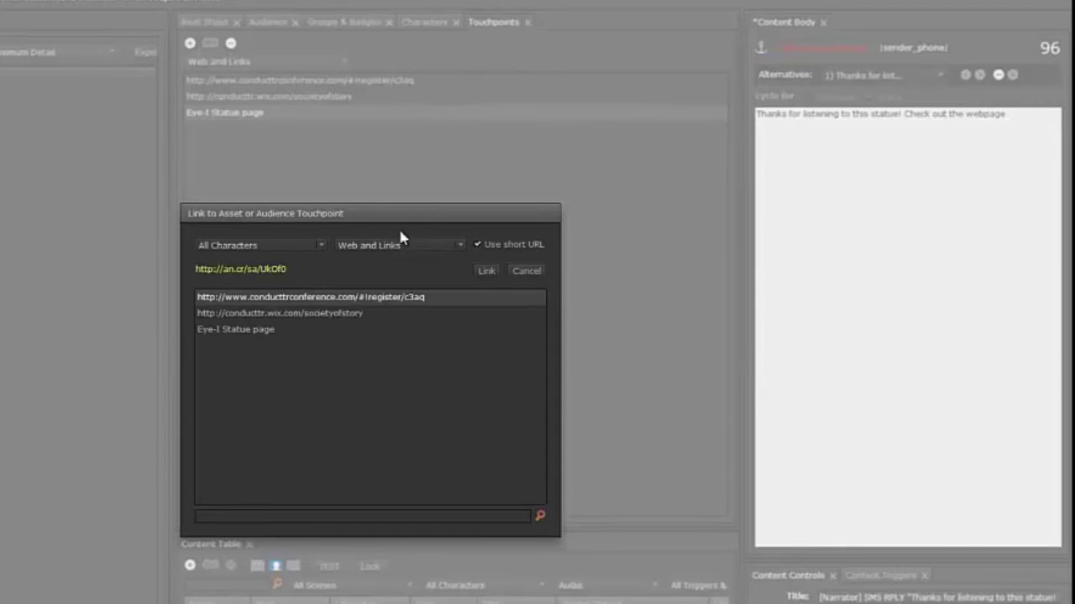
click(261, 332)
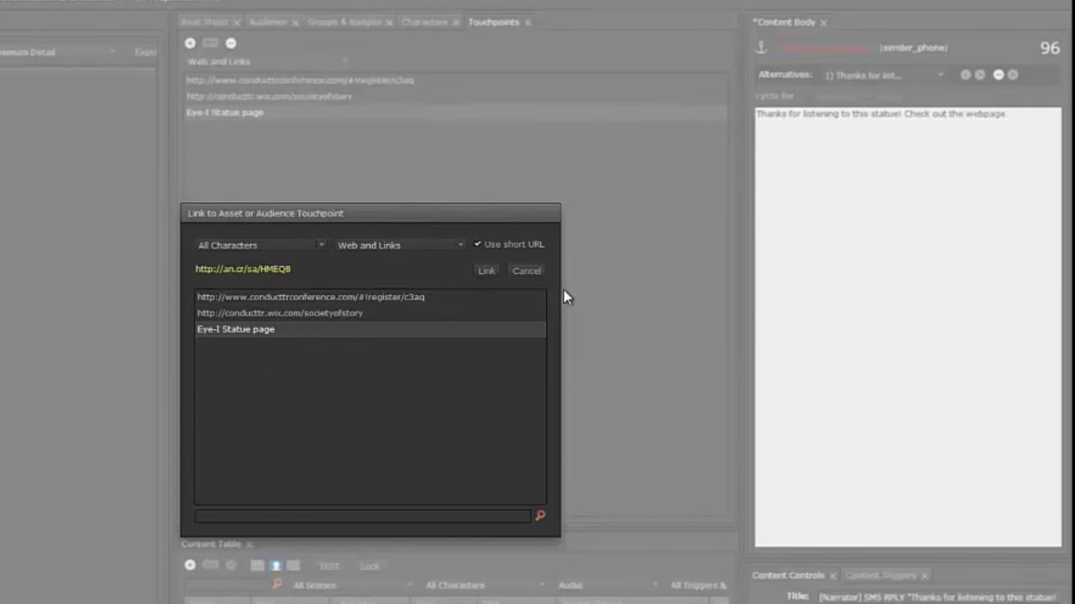
click(484, 271)
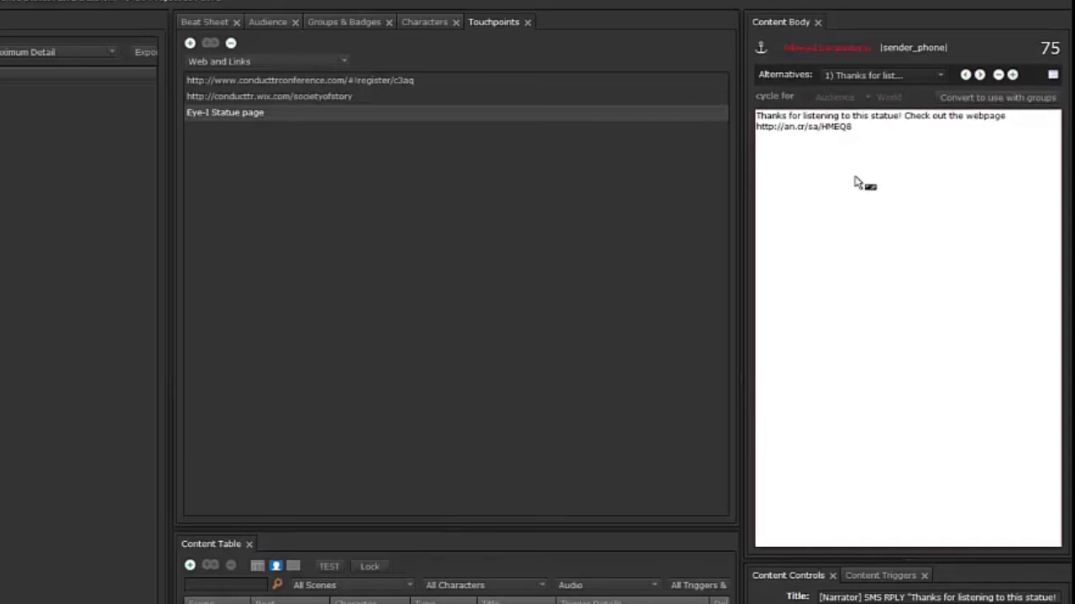
key(ctrl+s)
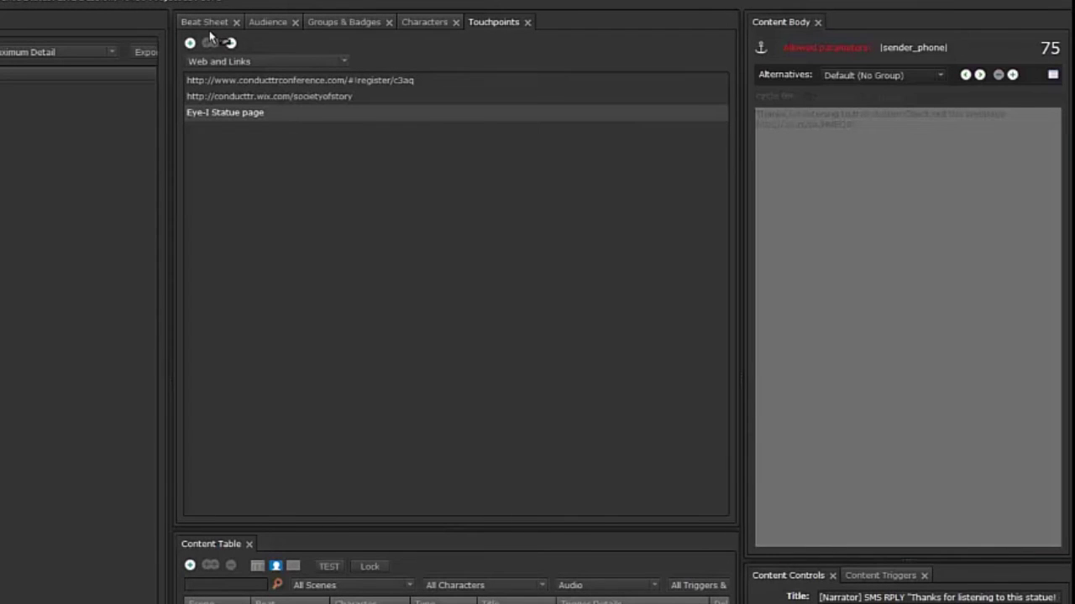
Review the STATUES row in the Beat Sheet with a wider Actions column.
click(209, 26)
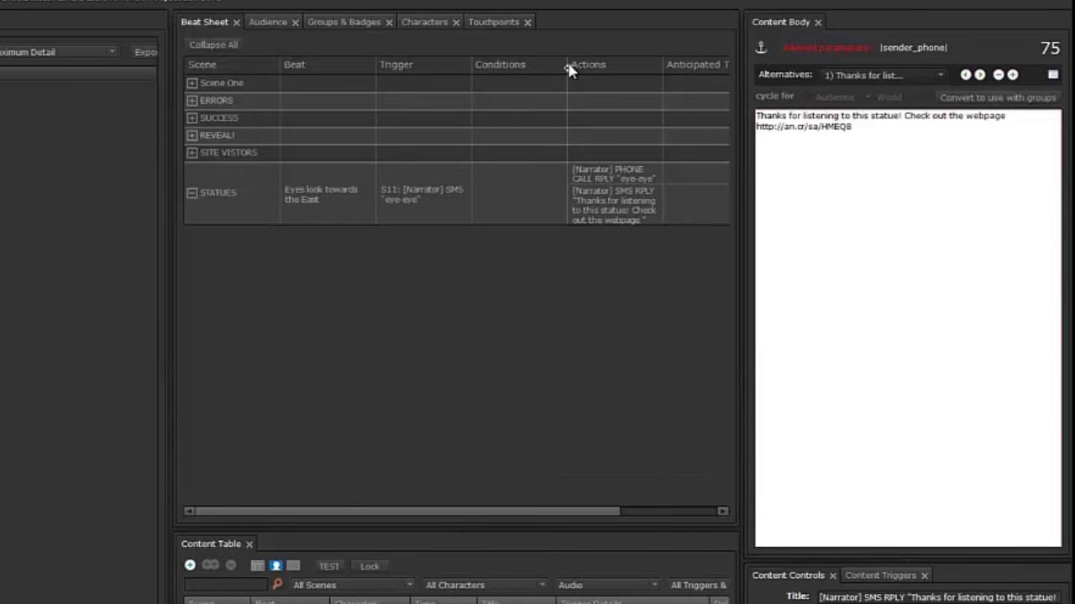
drag(568, 65, 538, 68)
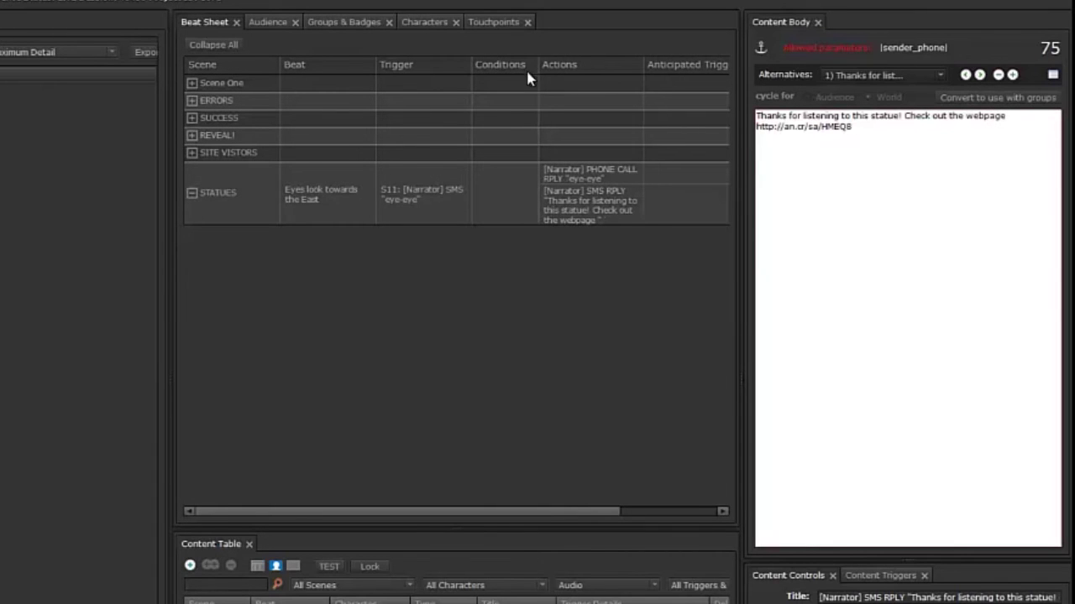
drag(644, 65, 675, 64)
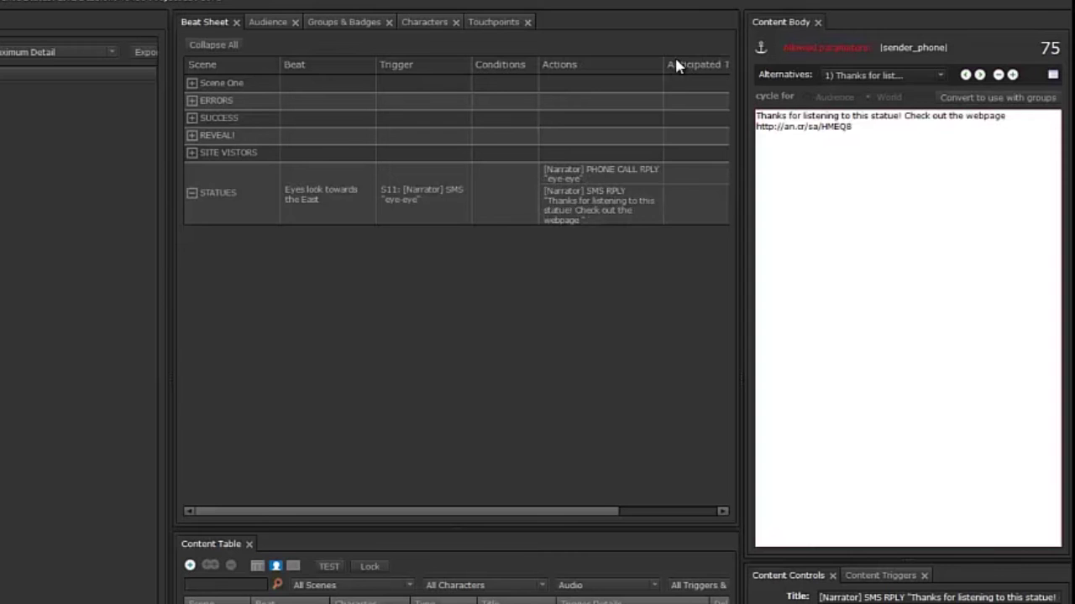
click(878, 578)
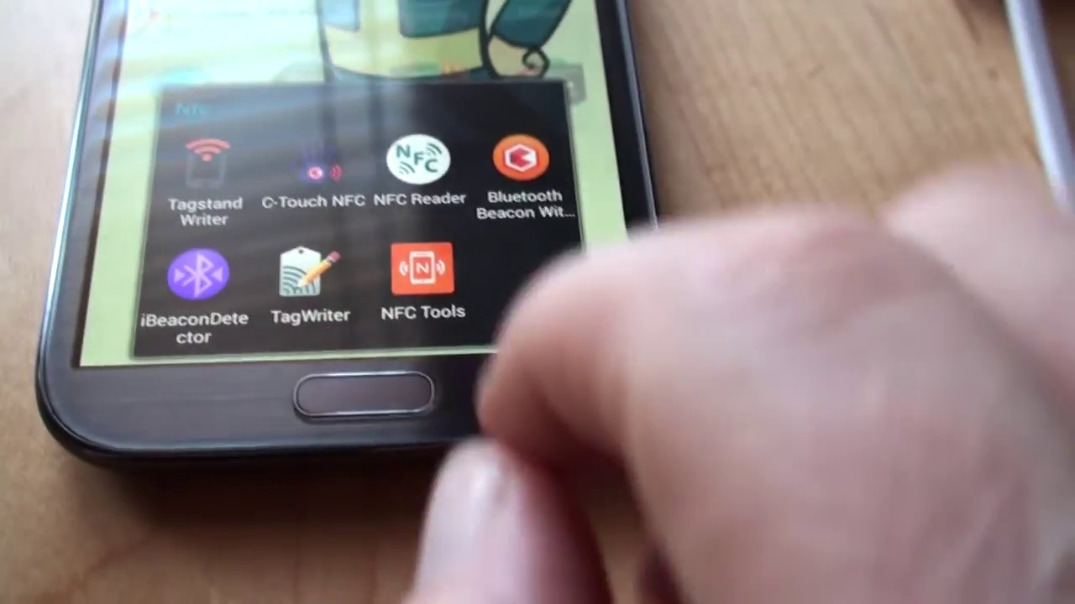
Write the Eye-eye SMS record (33 bytes) to the NFC sticker with NFC Tools.
click(437, 232)
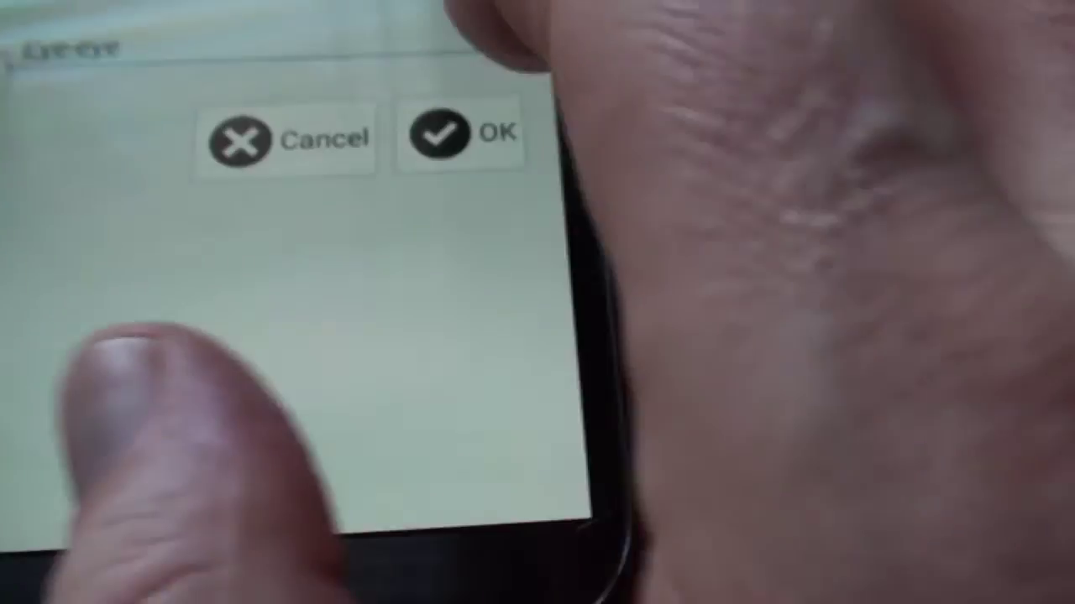
click(464, 134)
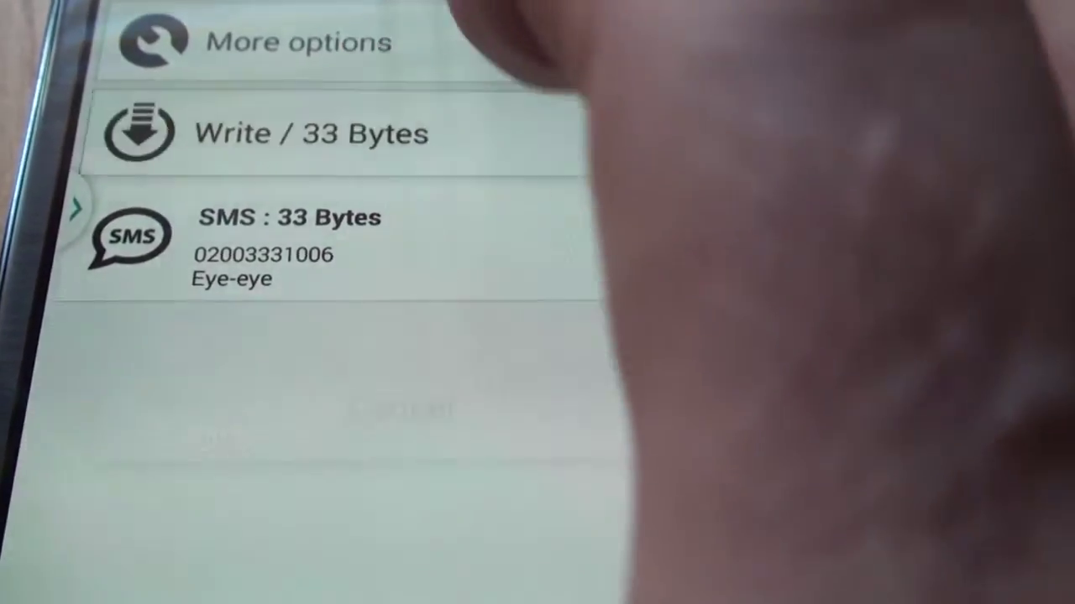
click(312, 139)
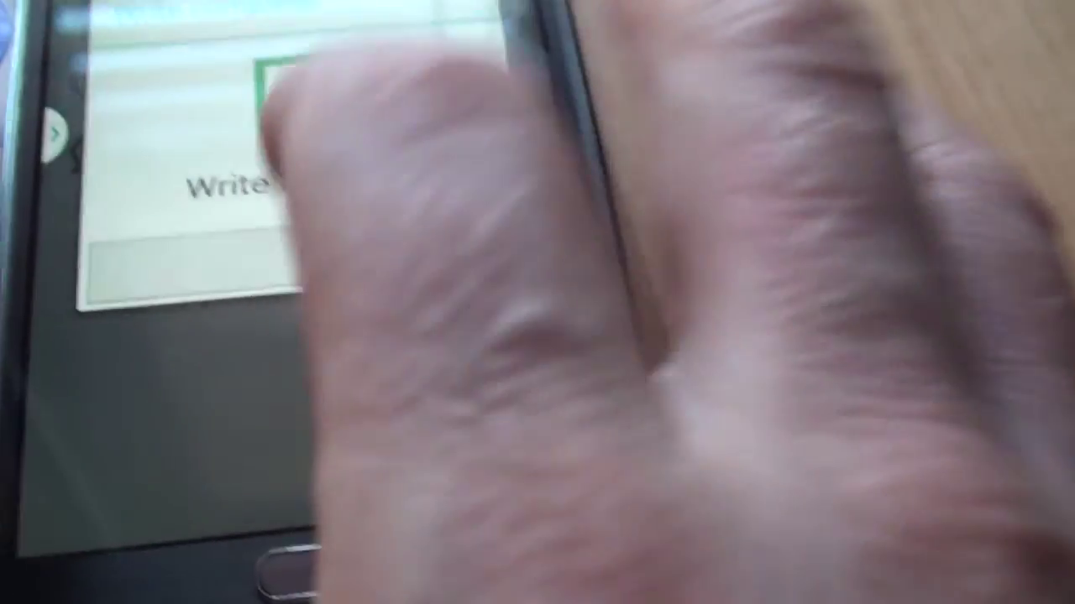
click(369, 419)
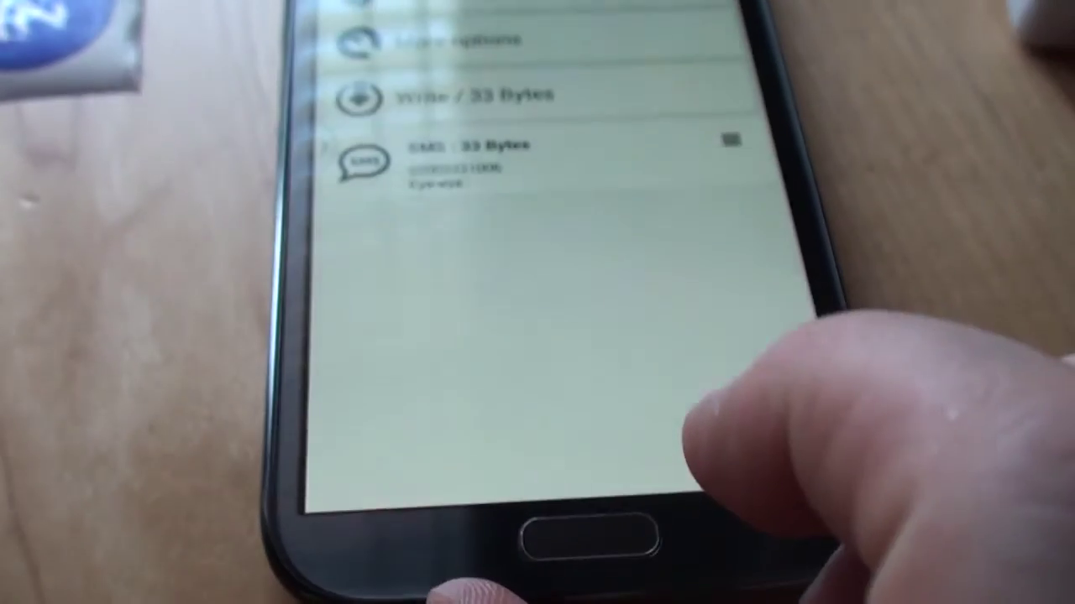
click(596, 567)
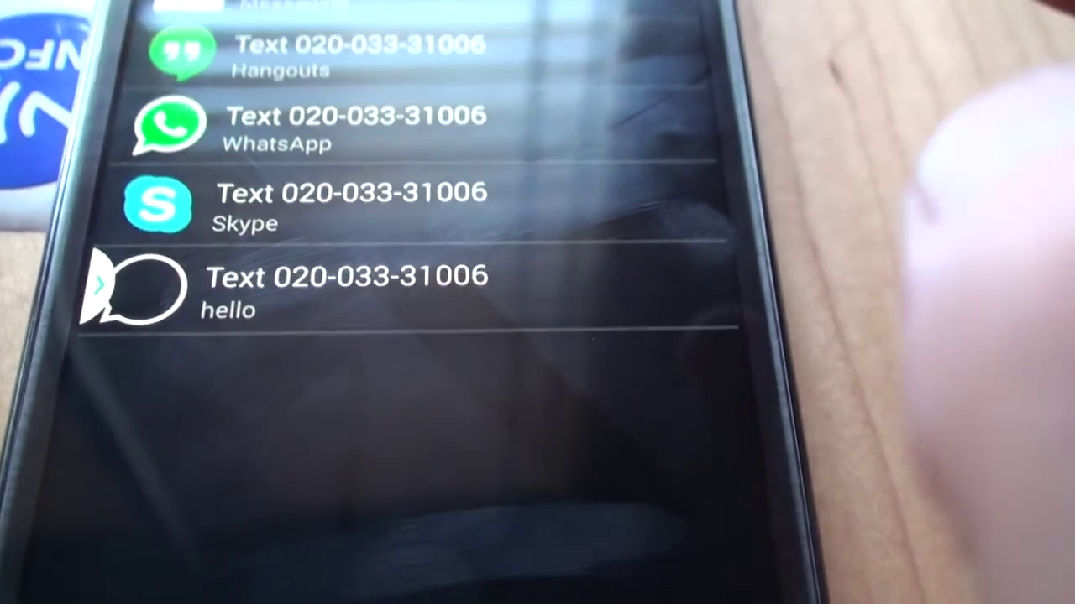
Send the tag's Eye-eye text to the Conducttr number through Messaging.
click(344, 290)
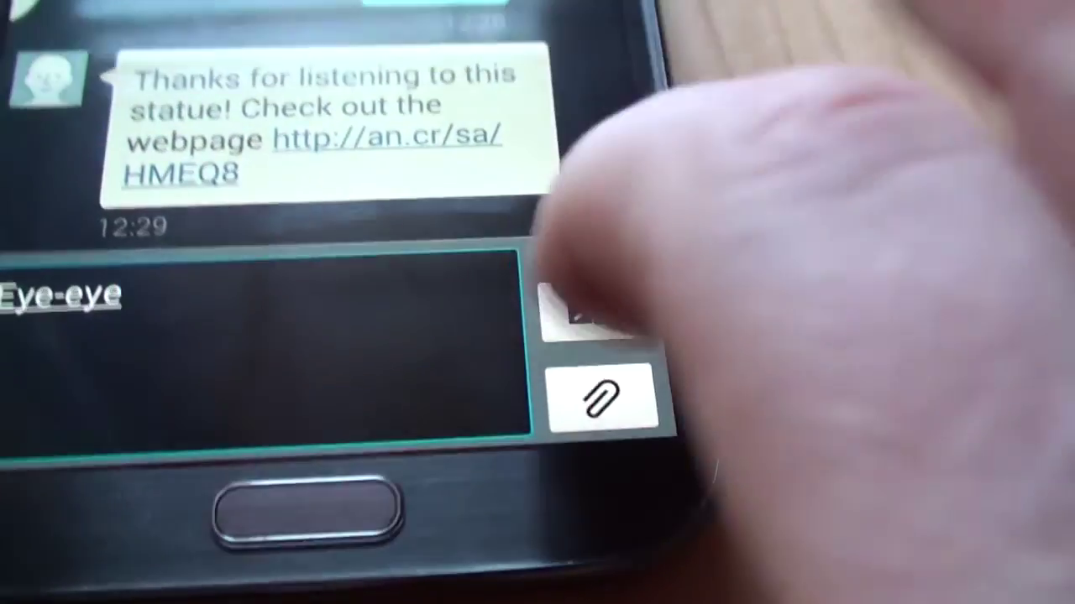
click(584, 312)
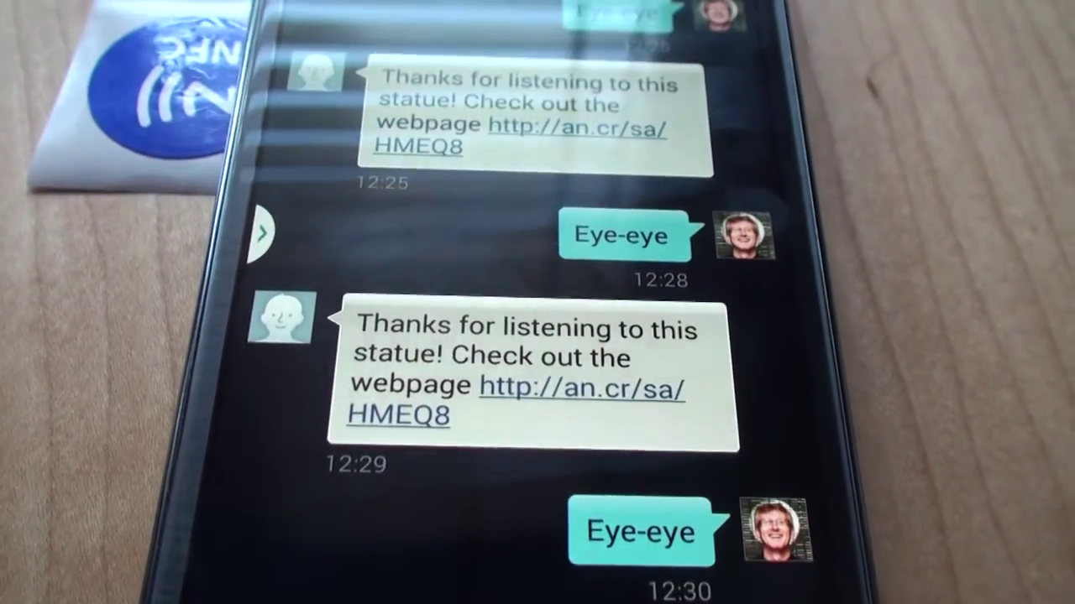
key(super)
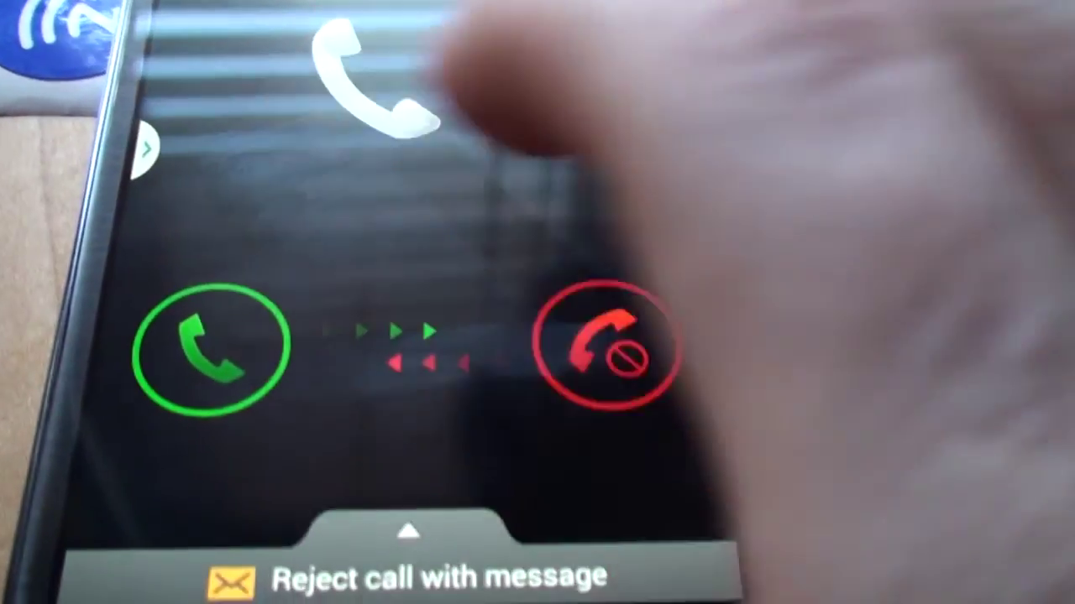
Answer the statue's incoming call on speakerphone, then end it.
drag(211, 349, 394, 349)
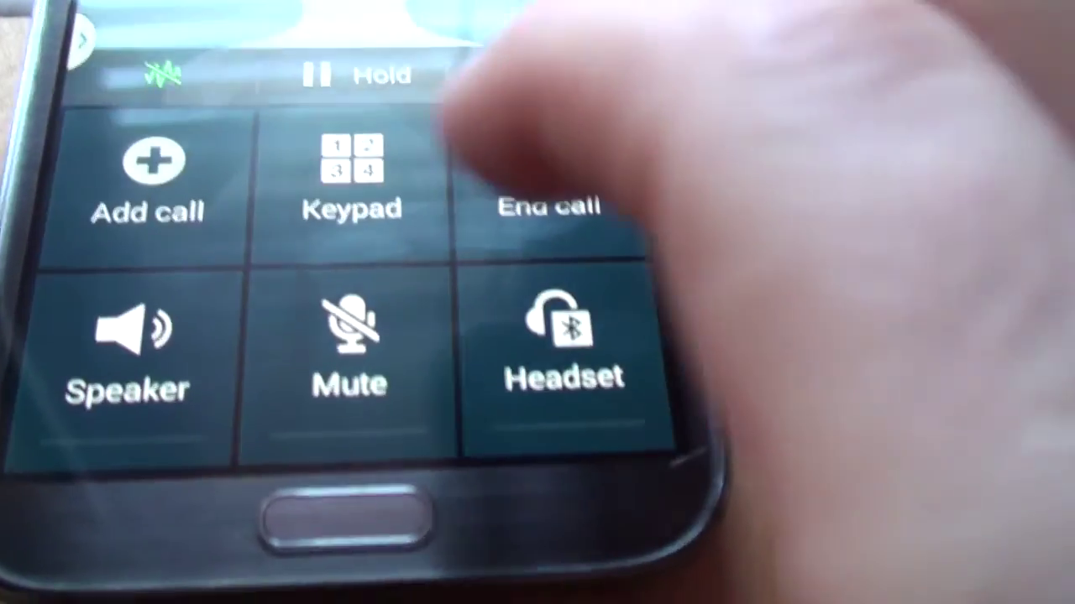
click(114, 314)
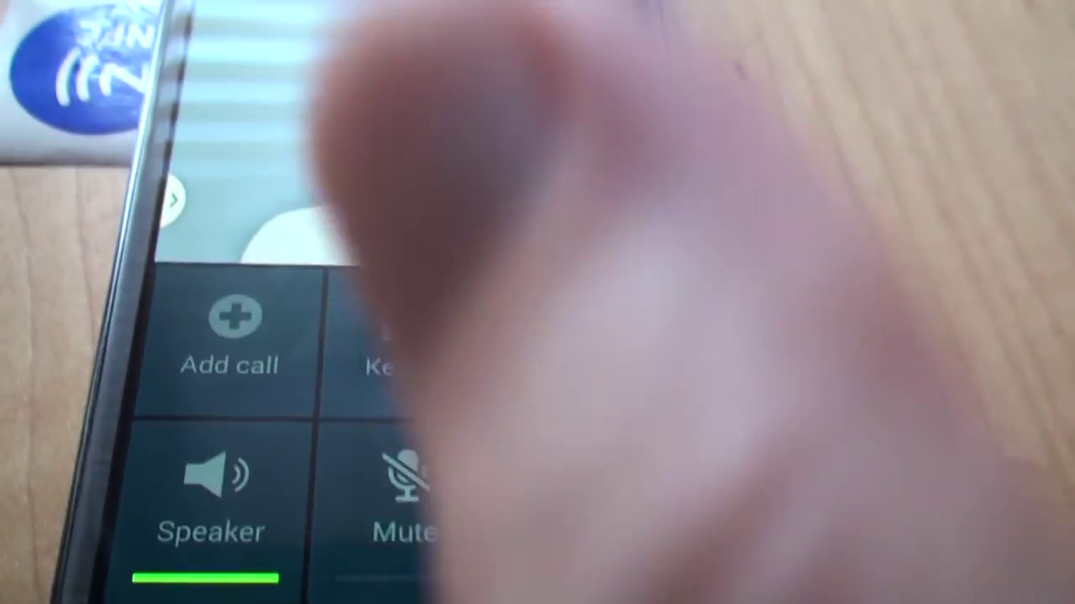
click(569, 248)
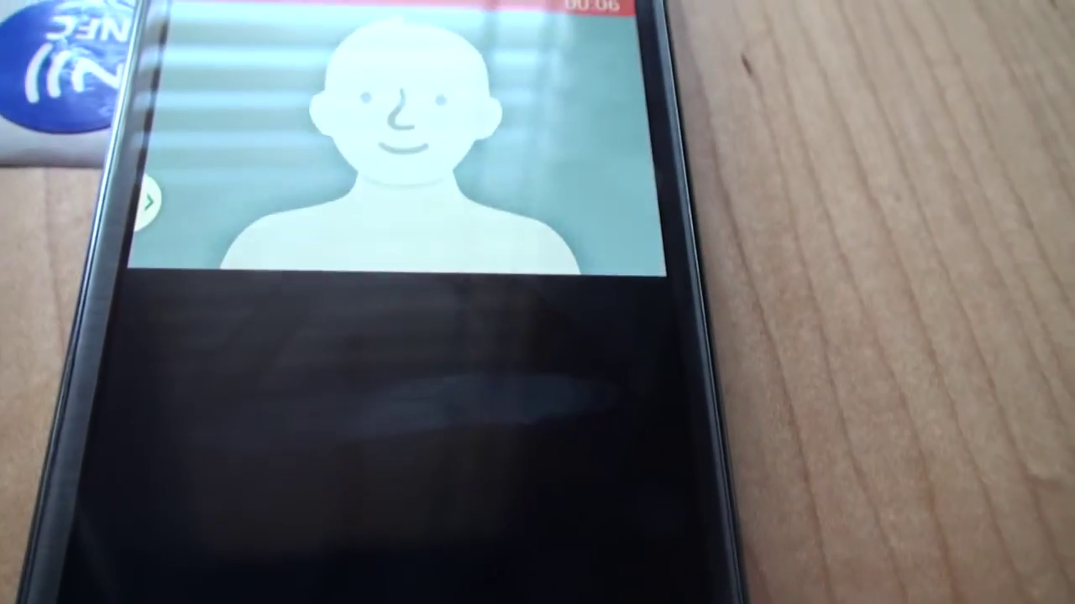